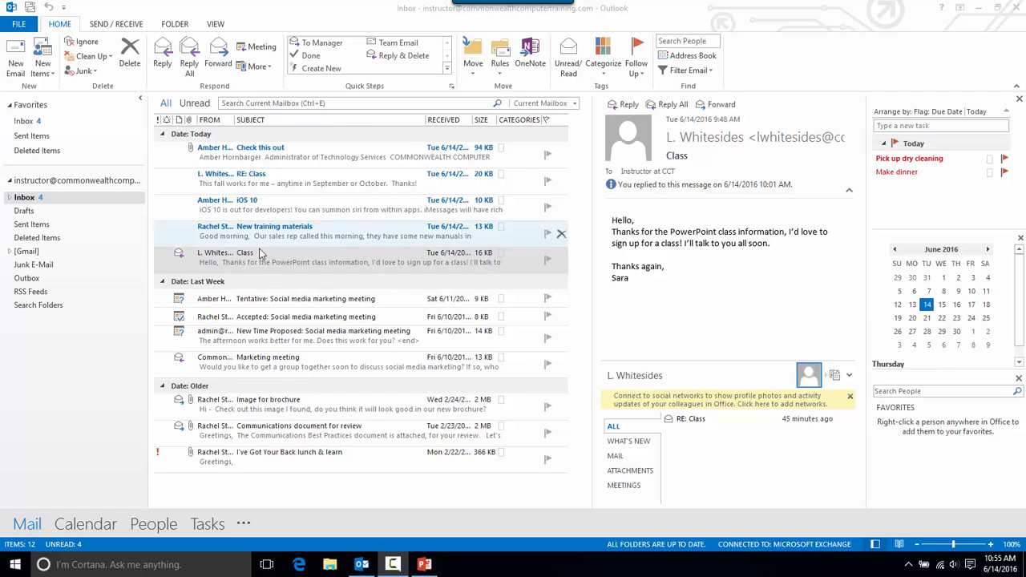
- View the Drafts and Sent Items folders of the mailbox and return to the Inbox
click(24, 211)
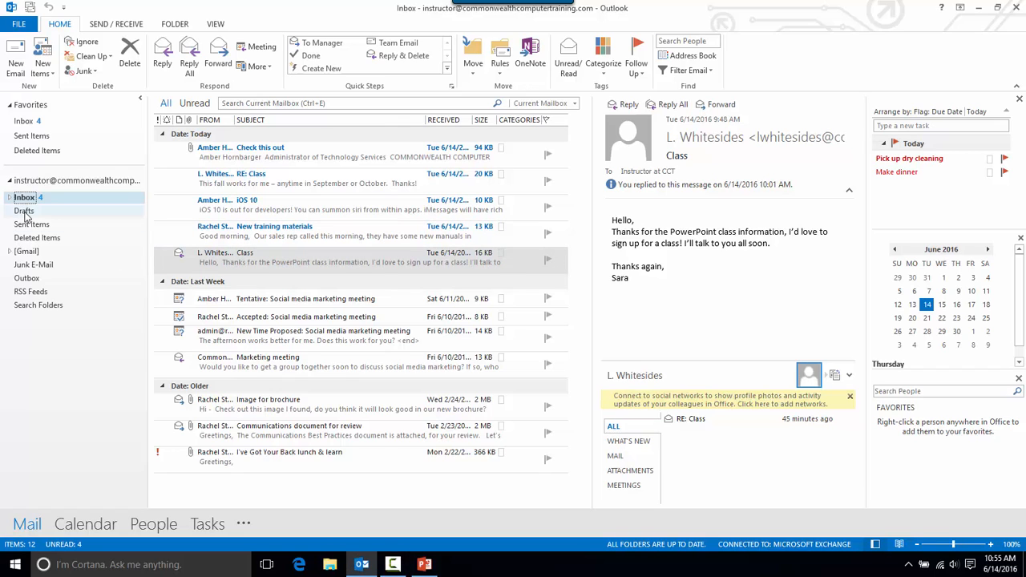
click(29, 225)
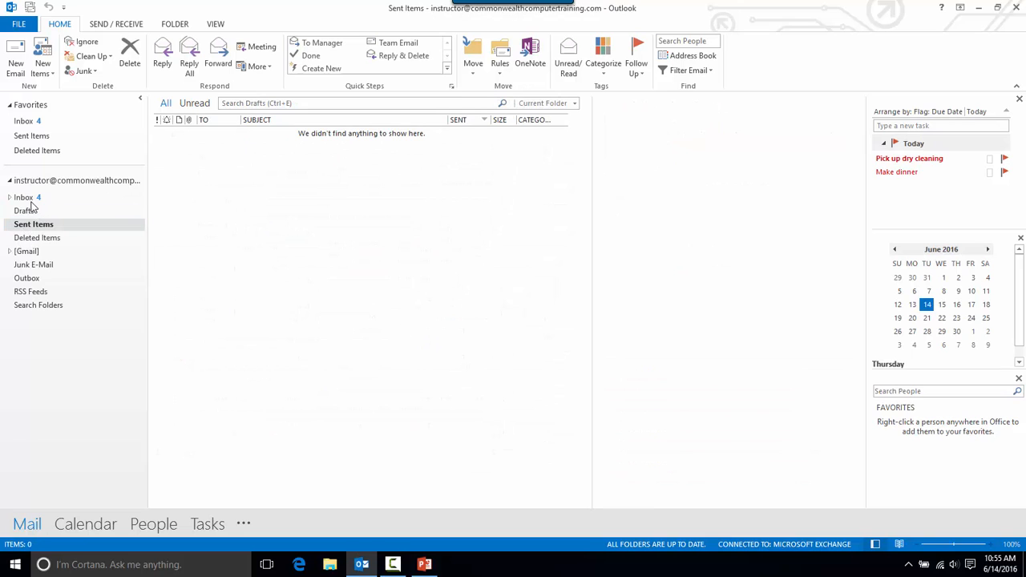
click(26, 198)
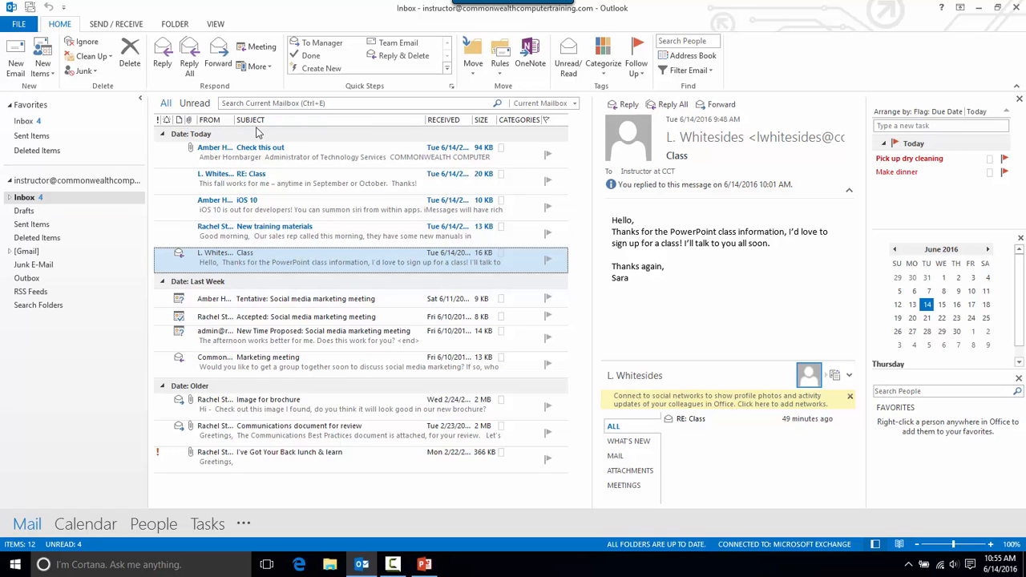
- Filter the Inbox to unread messages and switch back to showing all messages
click(194, 103)
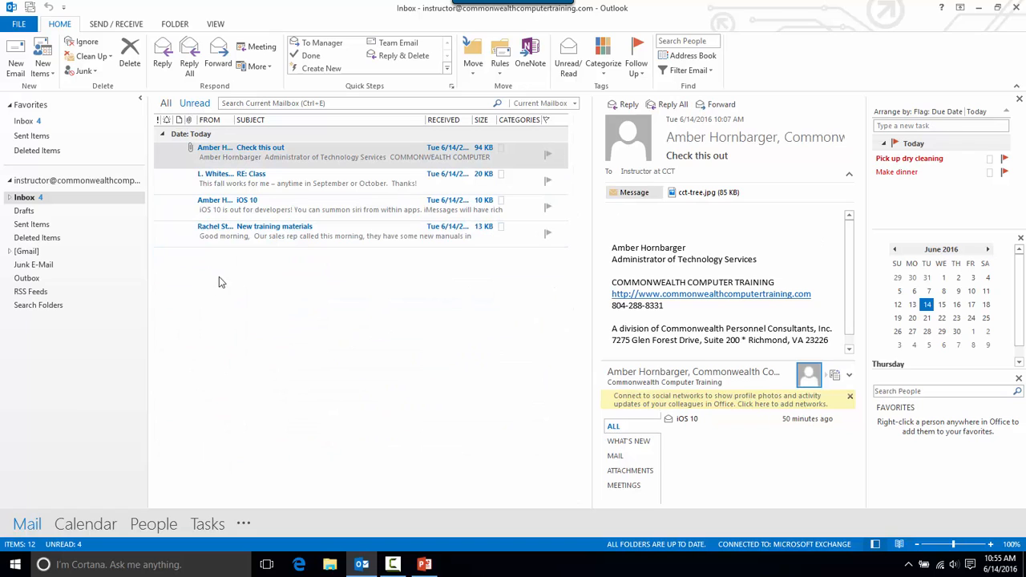
click(166, 104)
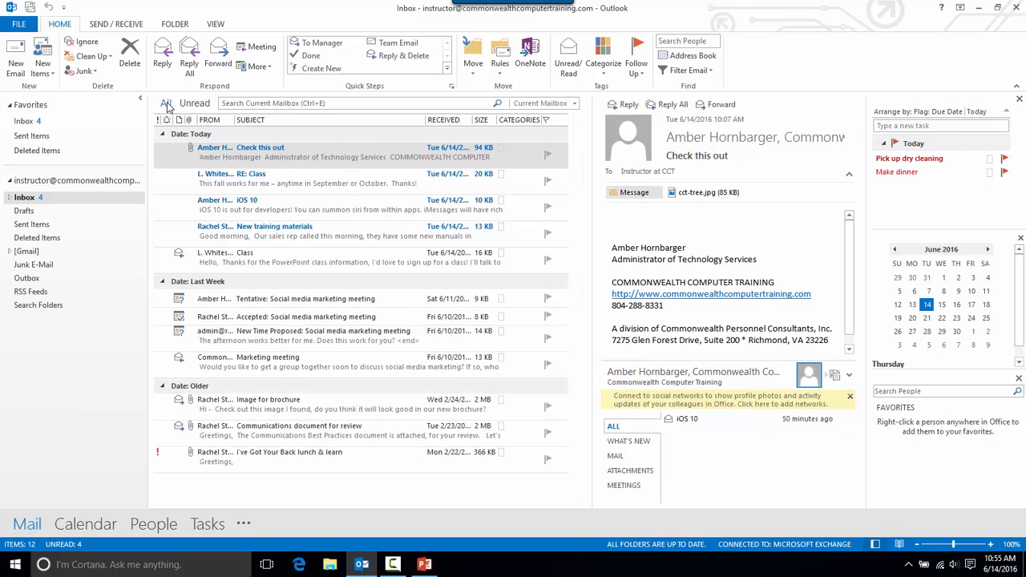
- Arrange the Inbox messages as conversations, applying the setting to this folder only
click(219, 25)
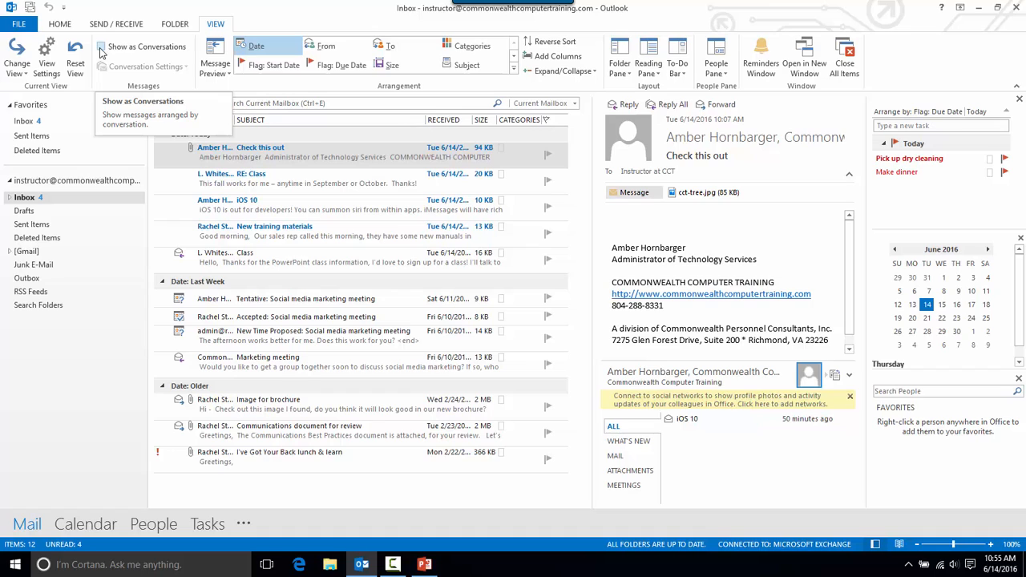
click(102, 50)
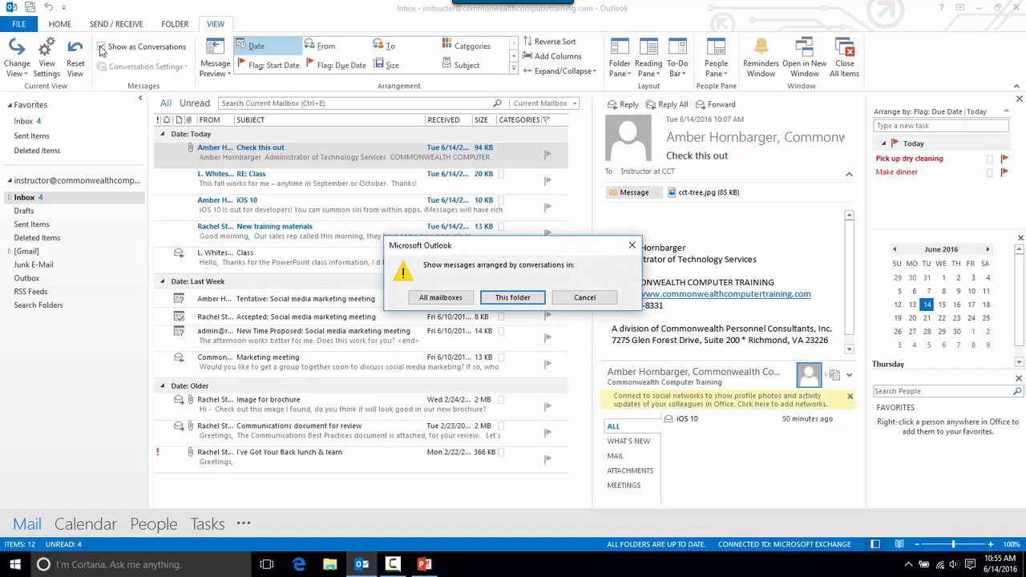
click(510, 298)
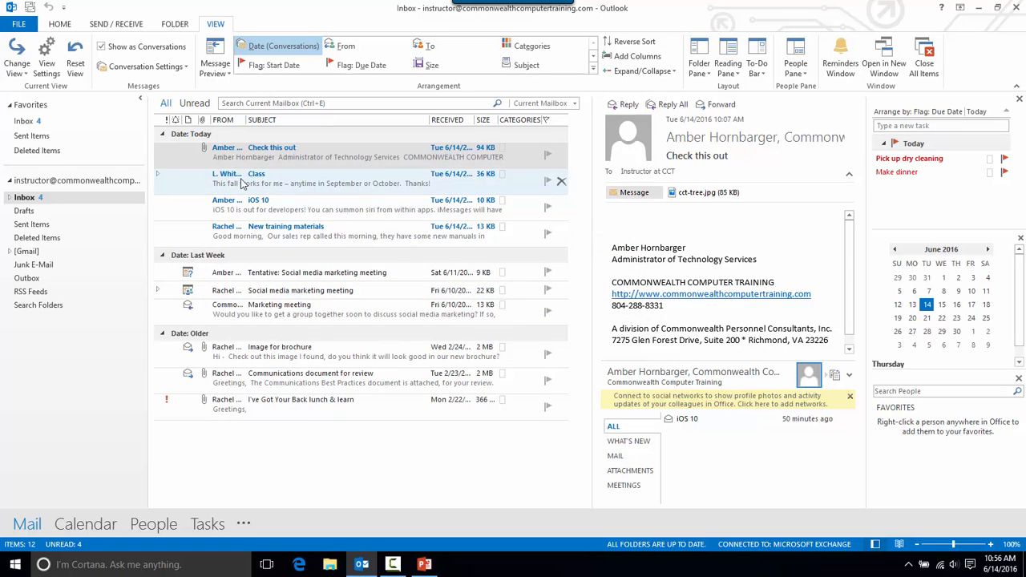
- Expand and collapse the Class and Social media marketing meeting conversations to view their grouped messages
click(159, 176)
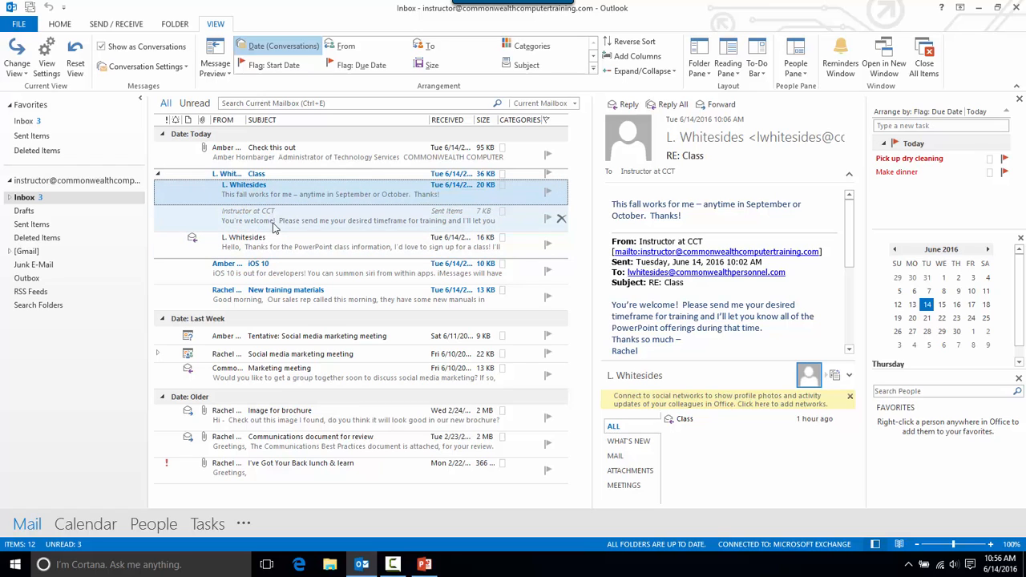
click(158, 175)
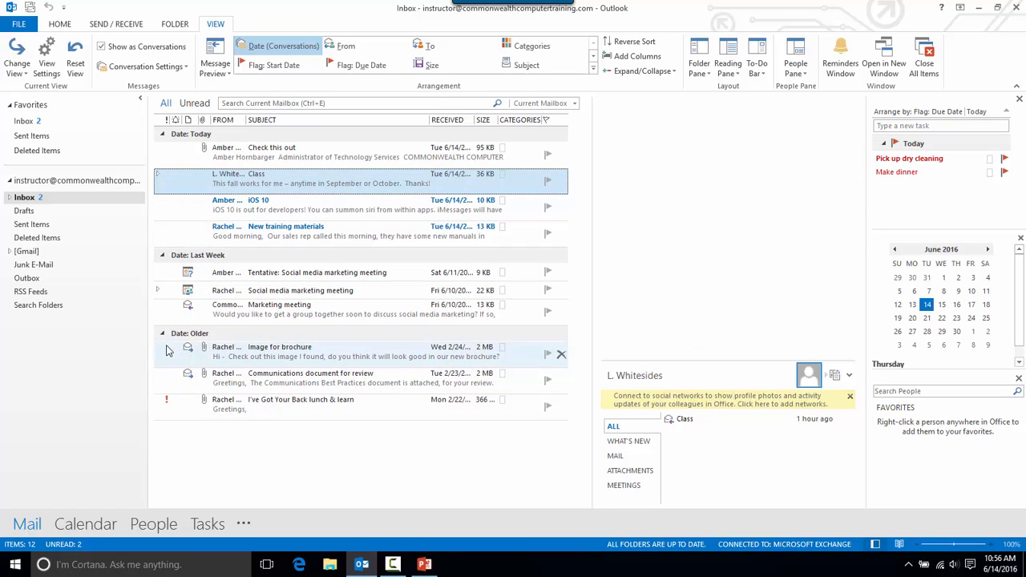
click(158, 289)
click(159, 287)
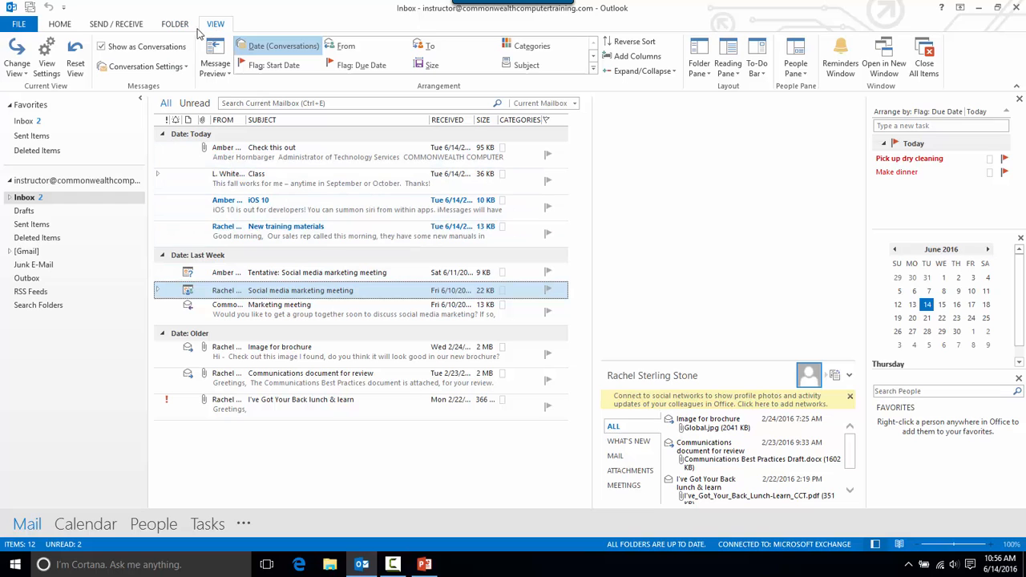
- Turn off the conversation arrangement for this folder only
click(101, 48)
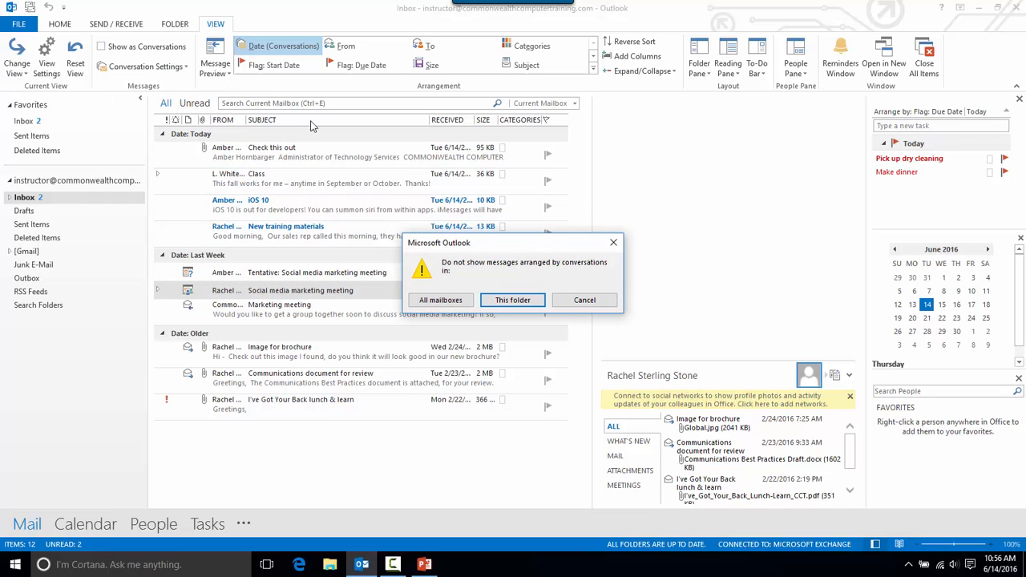
click(513, 303)
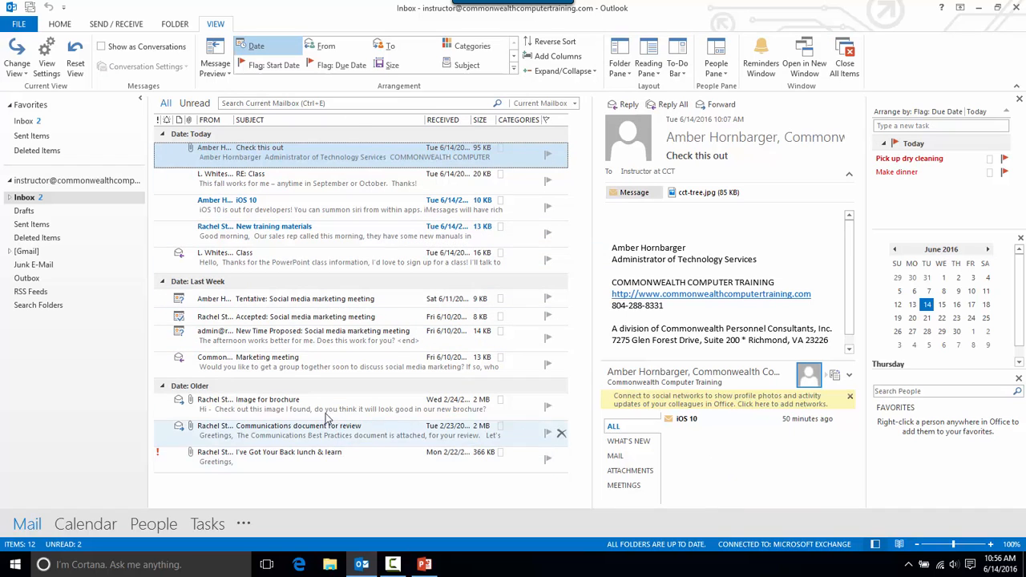
- Set the message preview to 3 lines for this folder only
click(215, 71)
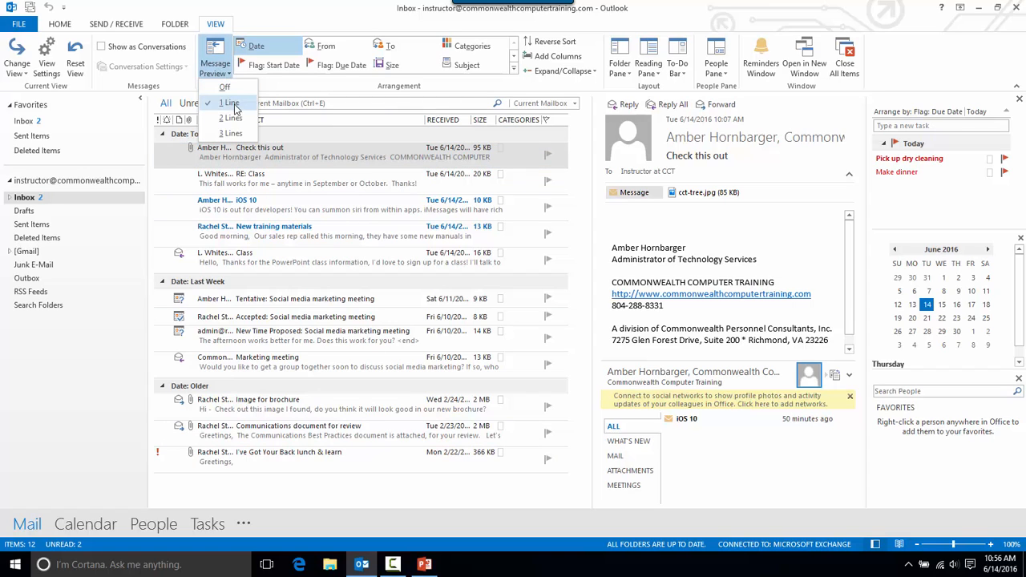
click(215, 64)
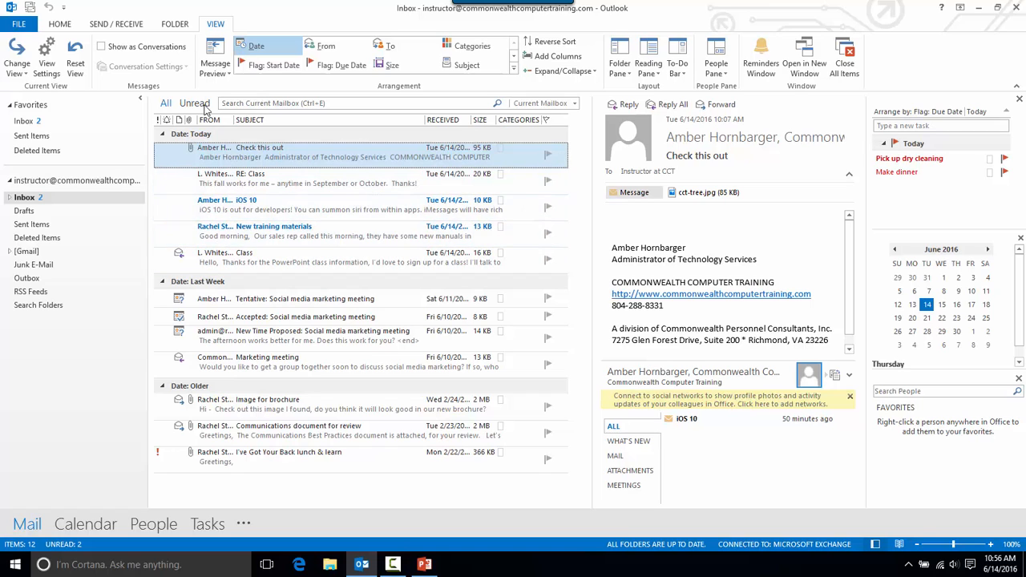
click(212, 76)
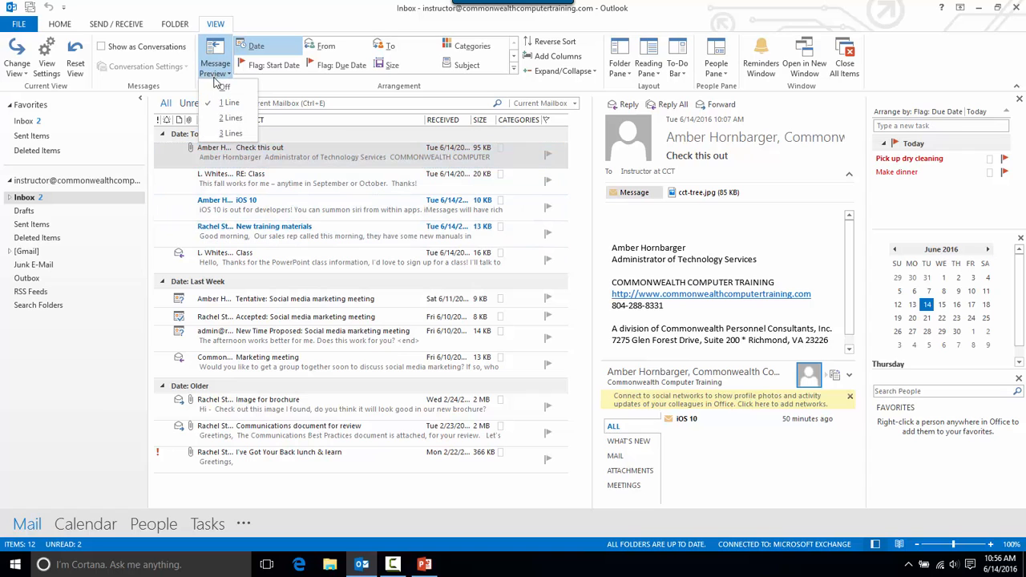
click(228, 133)
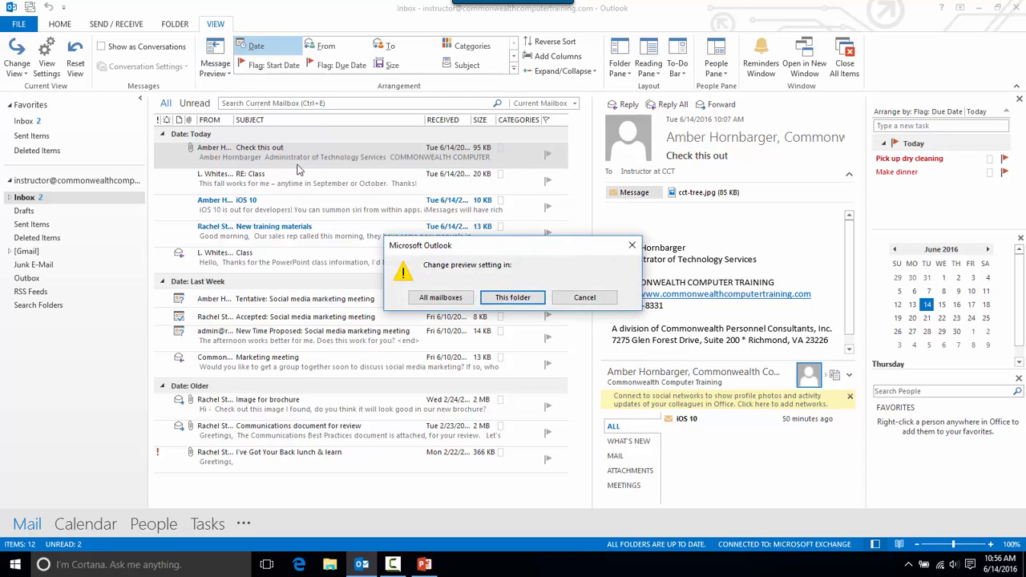
click(510, 298)
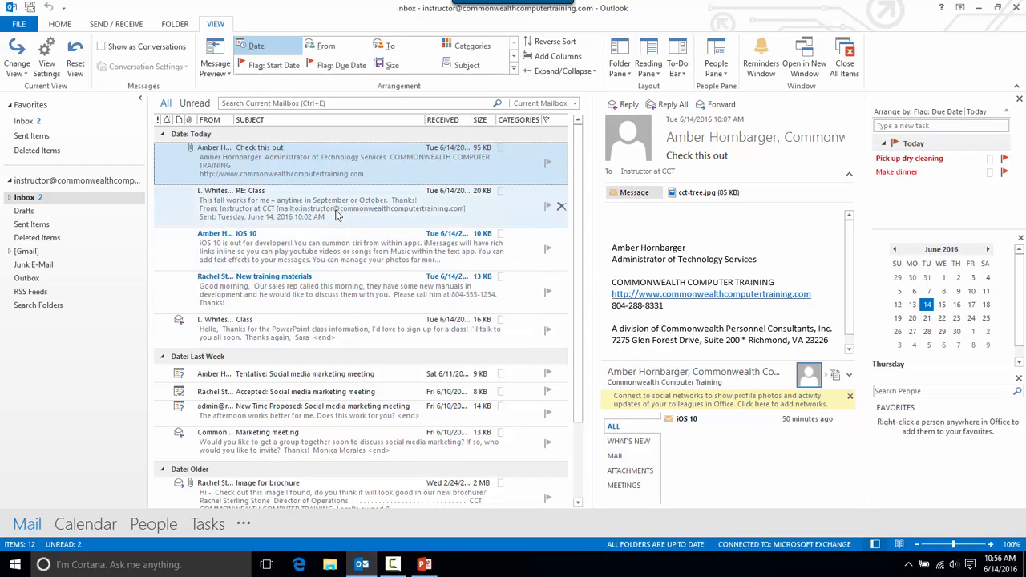
- Turn off the message preview for this folder only
click(215, 73)
click(222, 93)
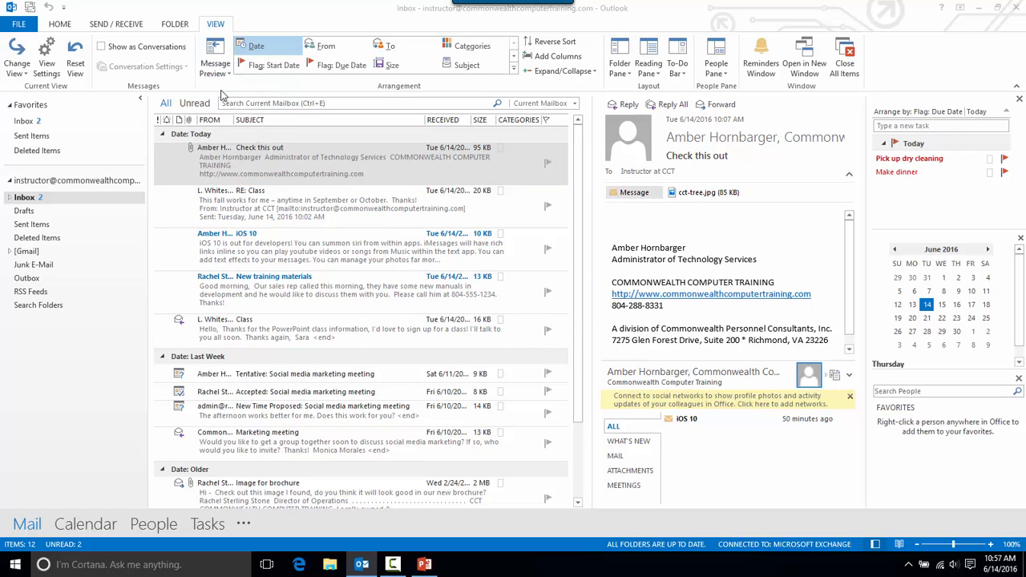
click(517, 301)
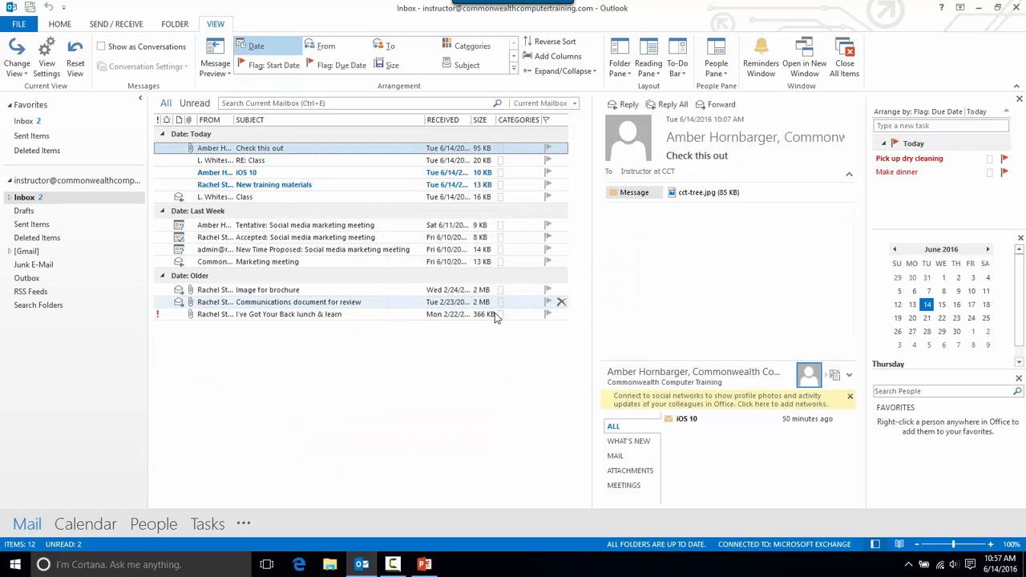
- Set the message preview to 2 lines for this folder only
click(215, 70)
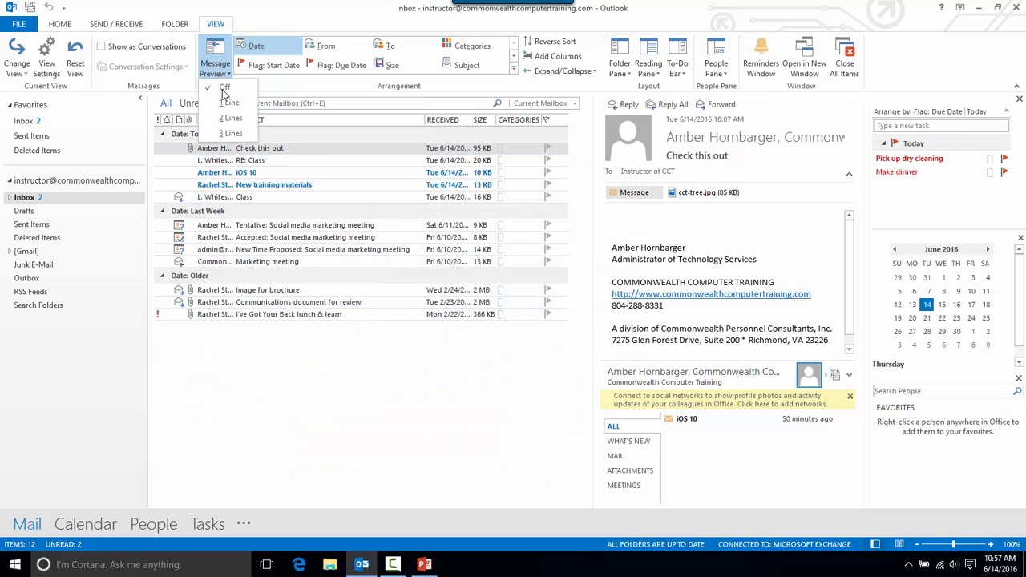
click(228, 118)
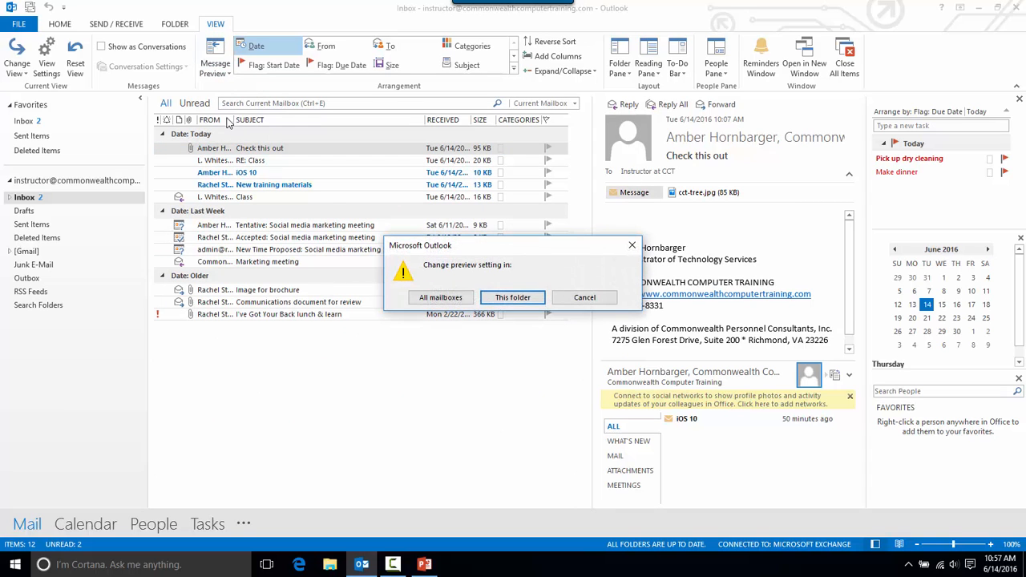
click(499, 297)
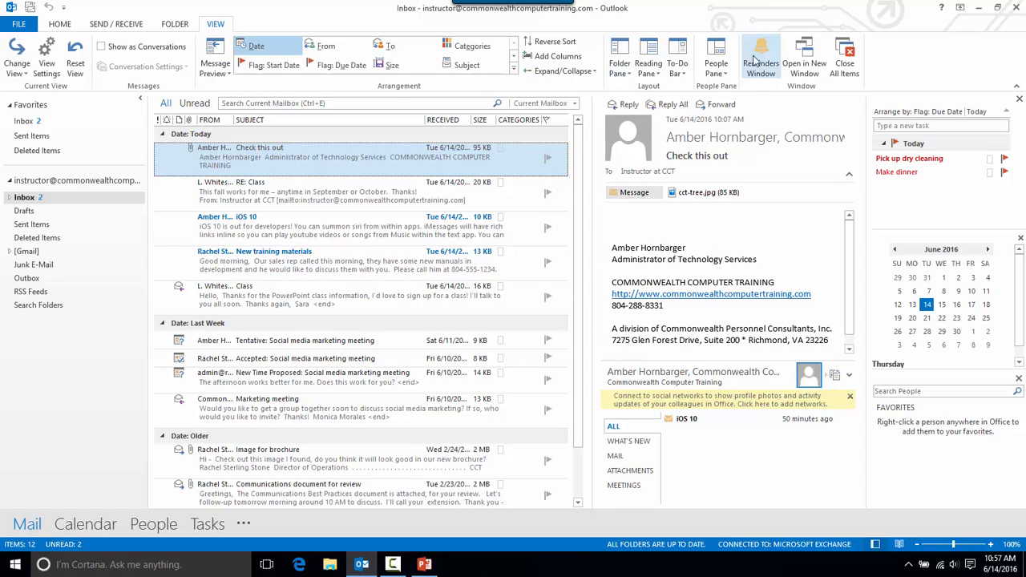
- Minimize the Folder Pane and expand it again
click(624, 72)
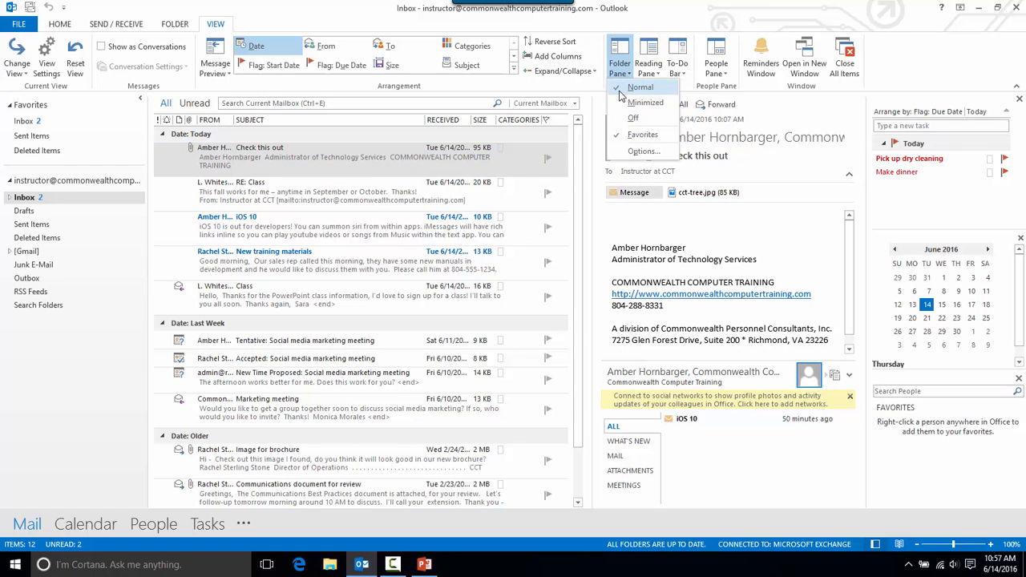
click(645, 103)
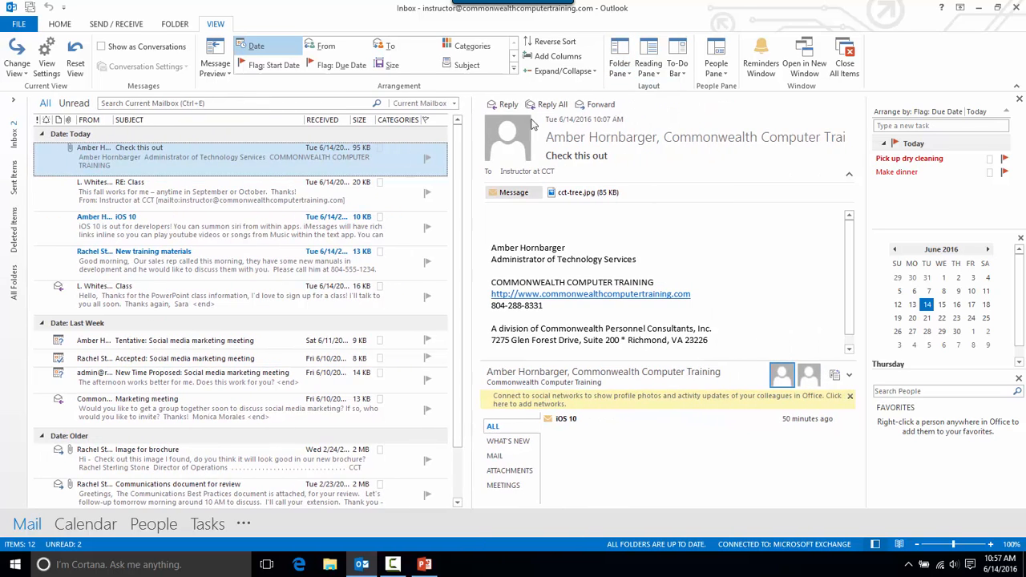
click(15, 105)
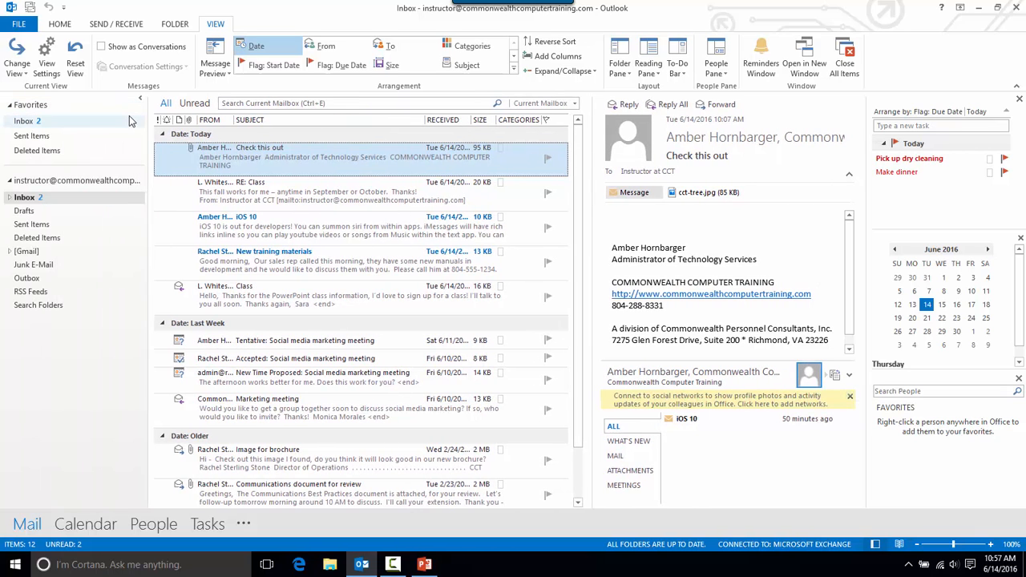
- Turn the Folder Pane off and restore it to Normal
click(621, 72)
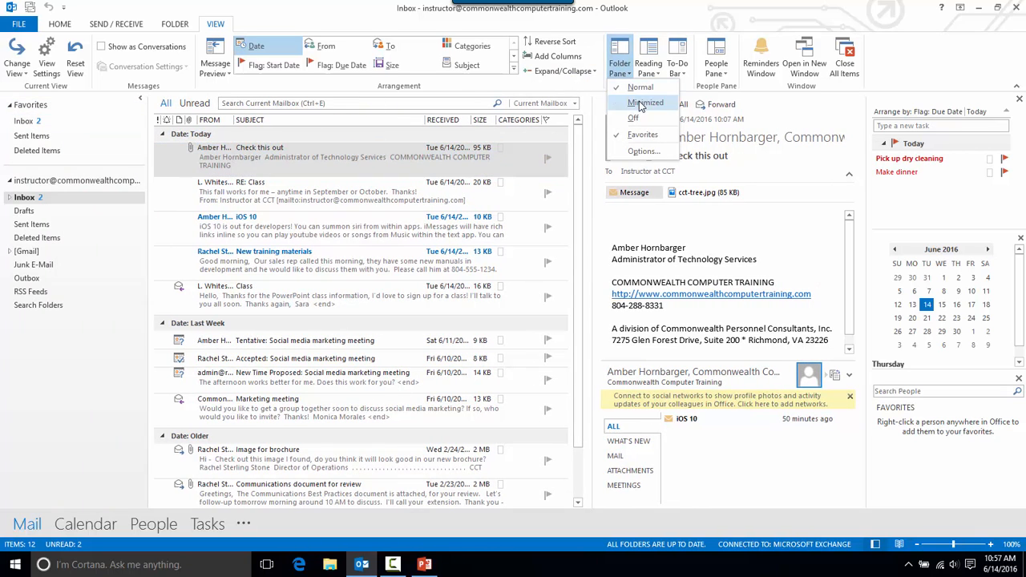
click(643, 103)
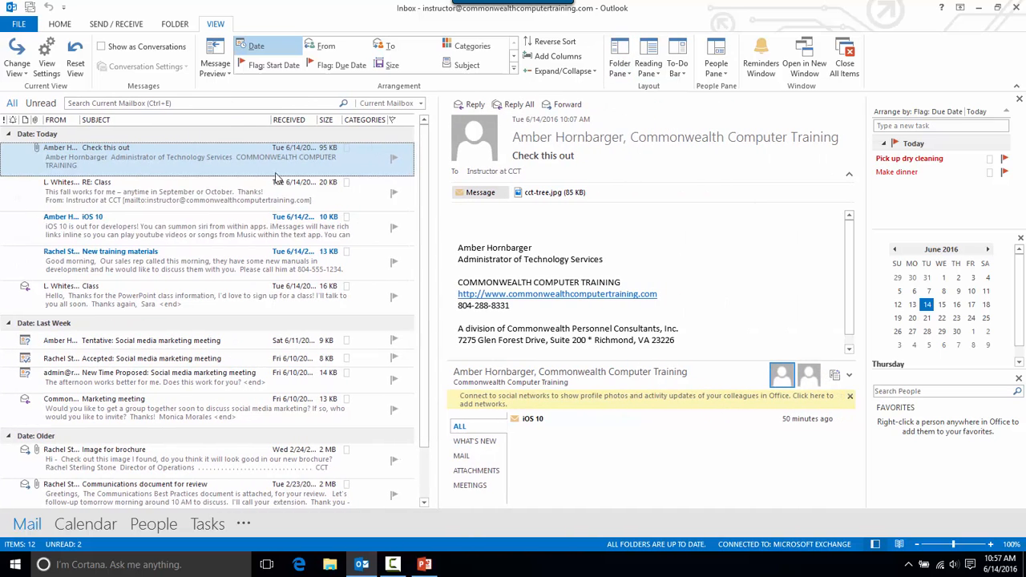
click(622, 70)
click(639, 87)
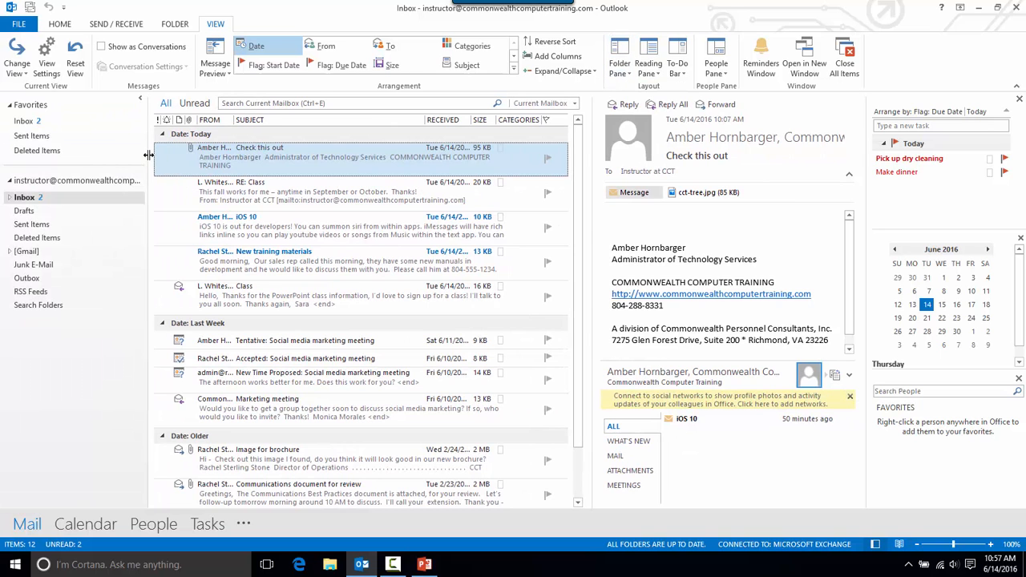
- Narrow the Folder Pane slightly to give the message list and Reading Pane more room
mouse_move(148, 155)
mouse_down()
mouse_move(122, 157)
mouse_move(155, 163)
mouse_move(146, 160)
mouse_up()
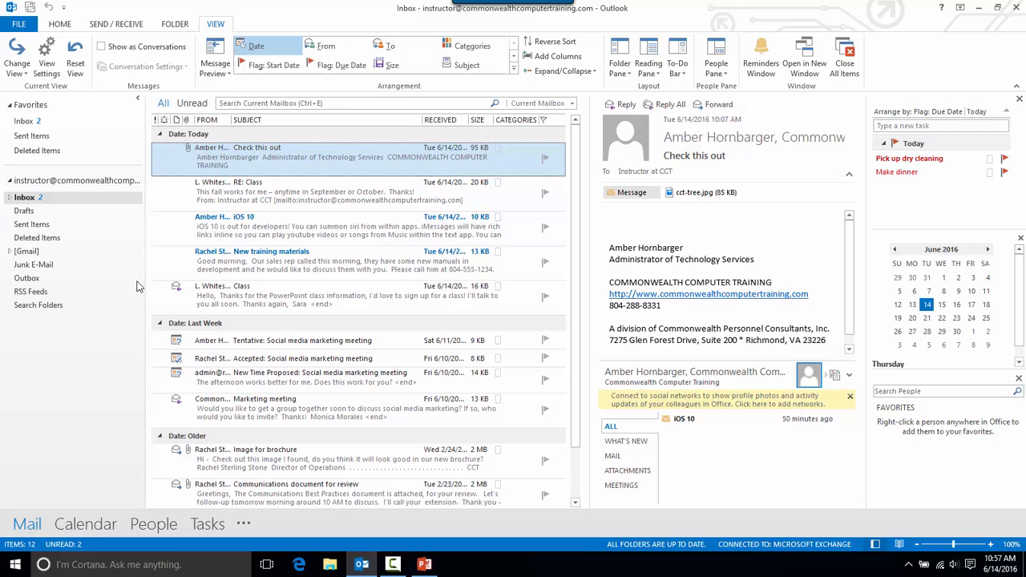
drag(145, 266, 119, 257)
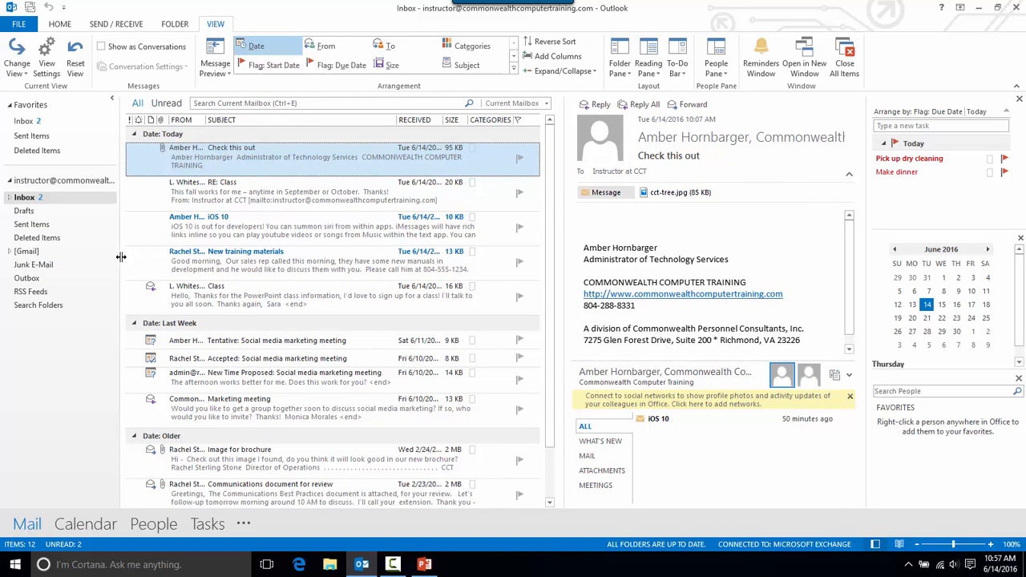
- Set the Reading Pane to Right and preview the Class, RE: Class and Check this out messages in it
click(651, 72)
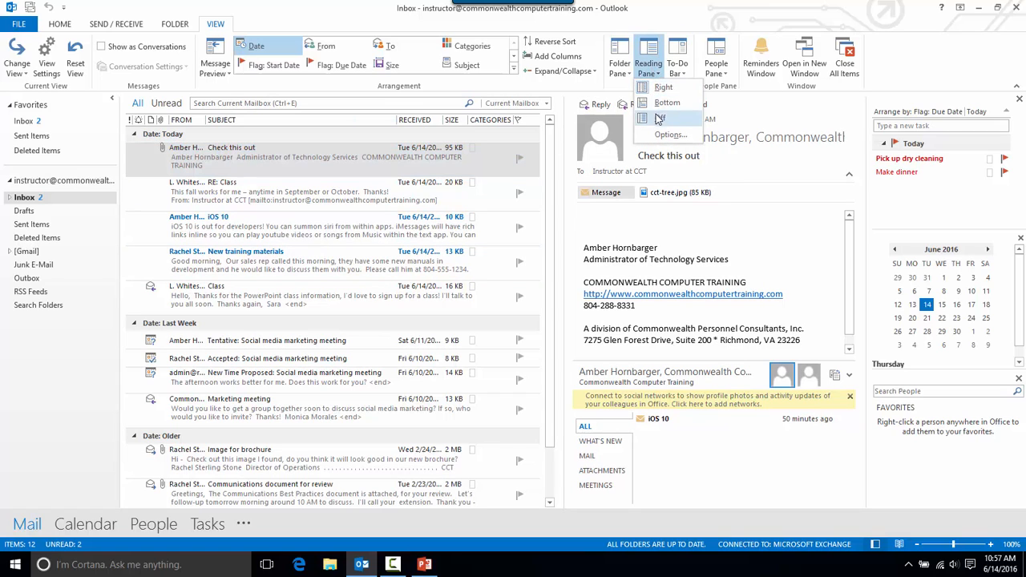
click(662, 87)
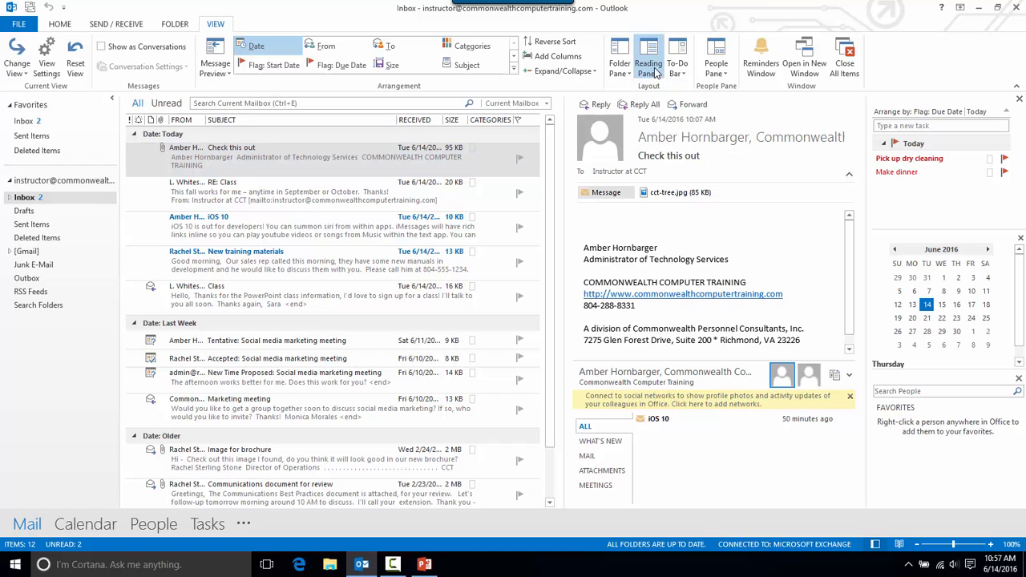
click(426, 302)
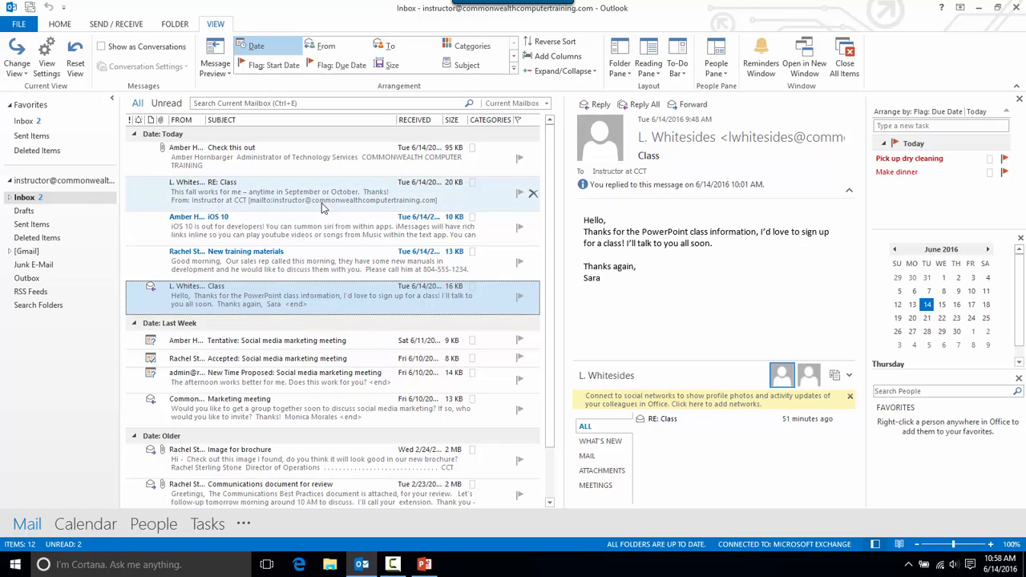
click(320, 201)
click(285, 157)
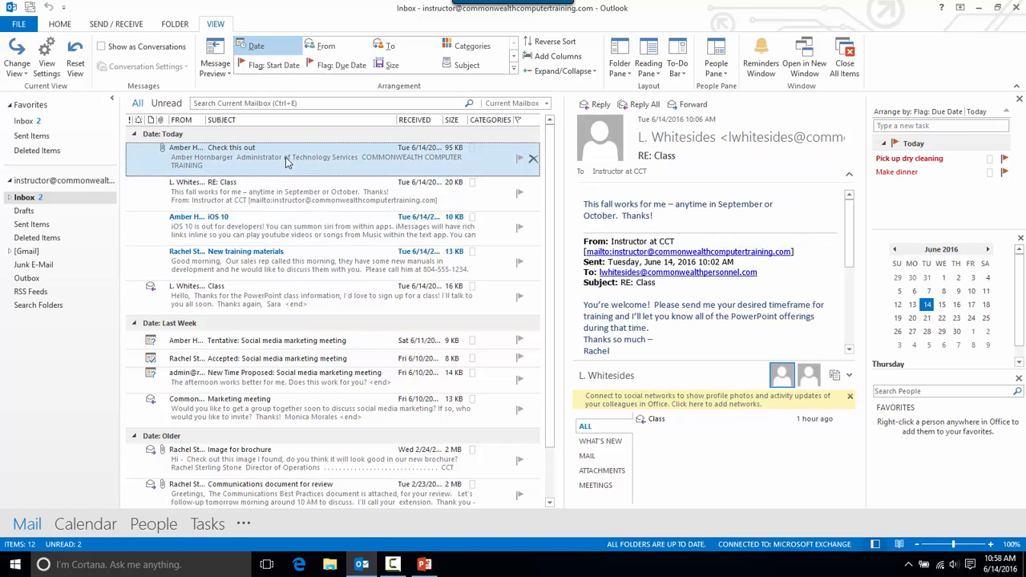
- Try the Reading Pane in the Bottom and Off settings, and restore it to Right
click(650, 70)
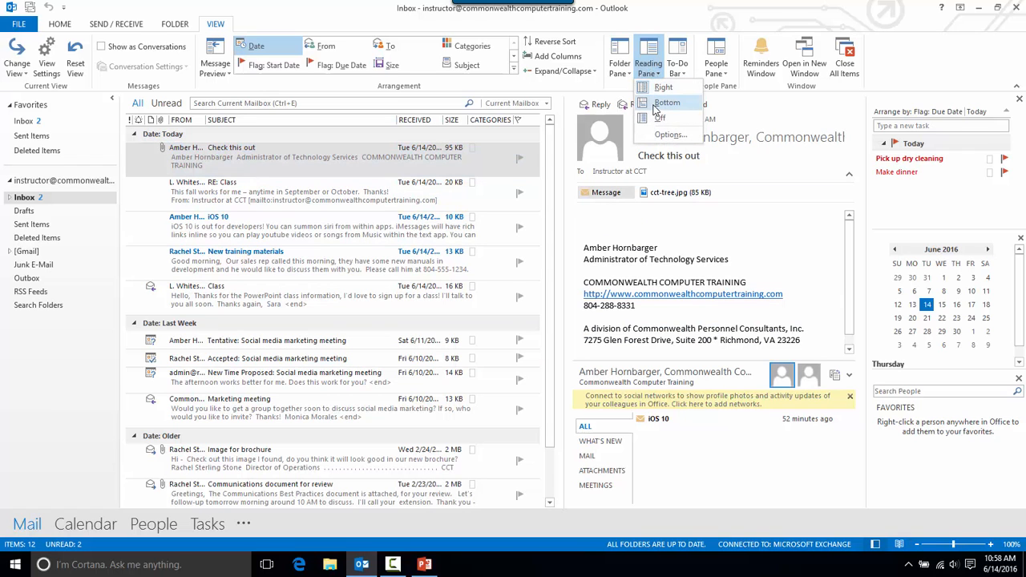
click(666, 103)
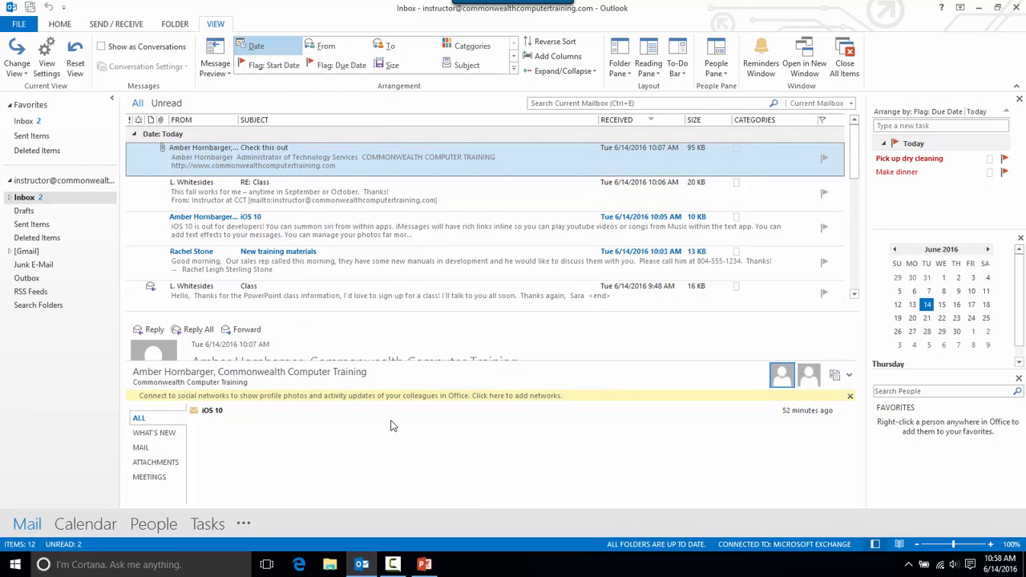
click(647, 68)
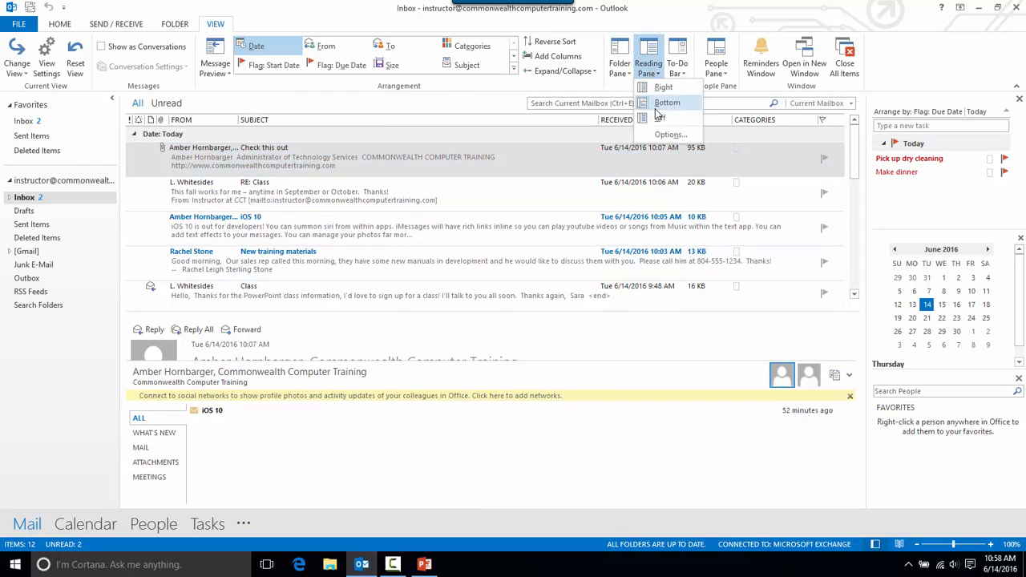
click(658, 120)
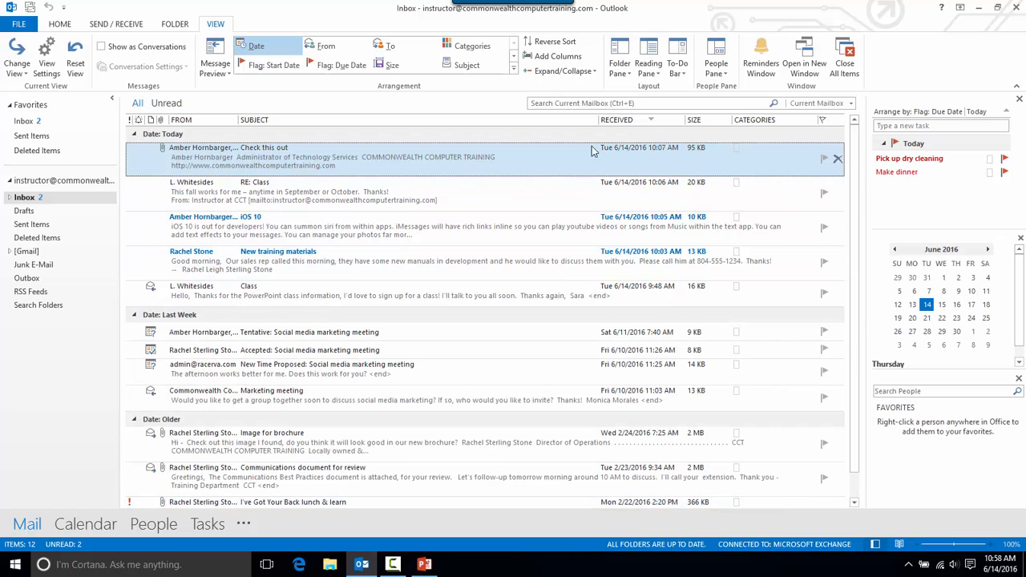
click(650, 67)
click(659, 85)
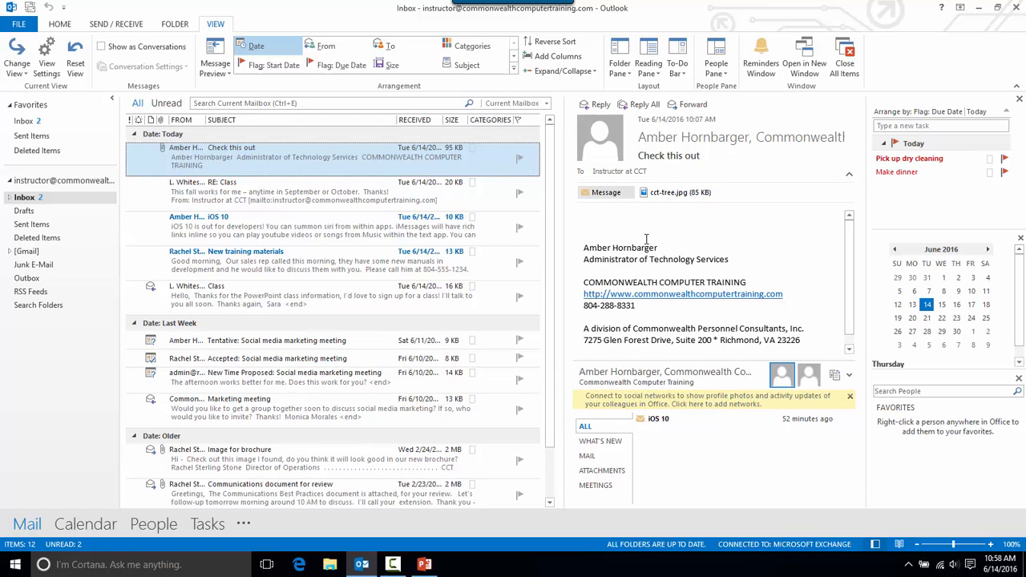
- Start a popped-out reply and an inline forward of the Check this out message, discarding both drafts
click(599, 106)
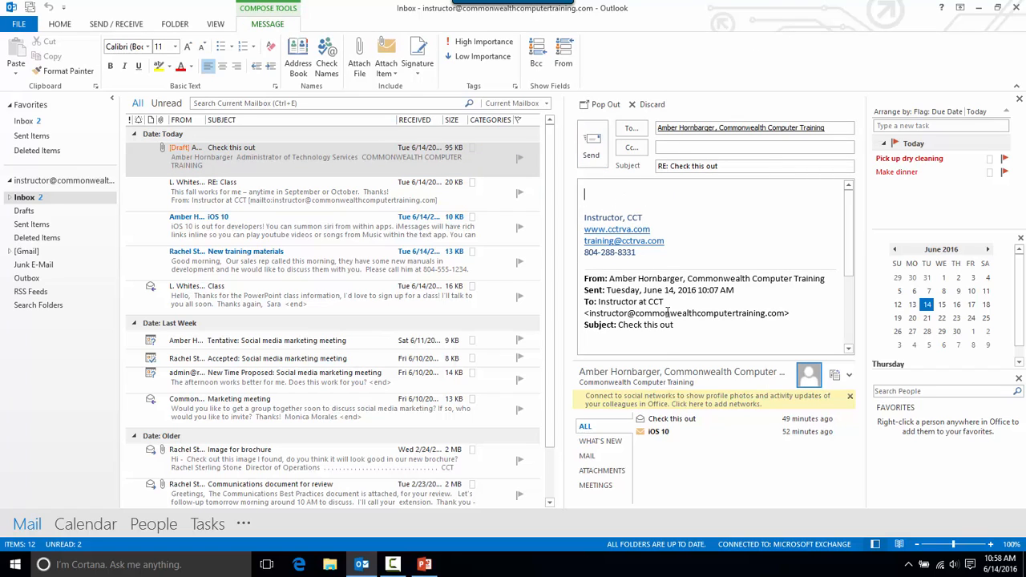
click(597, 104)
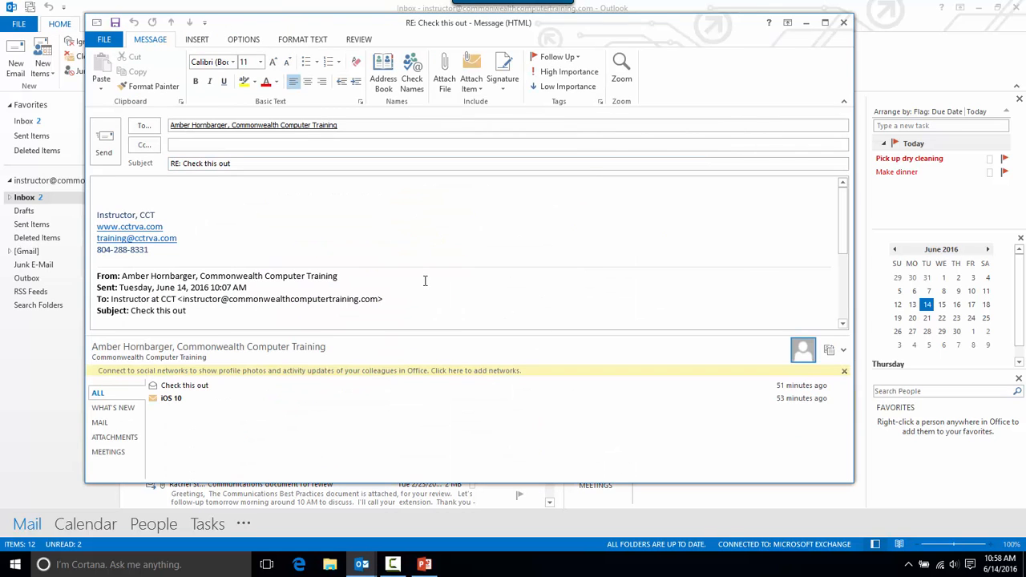
click(844, 23)
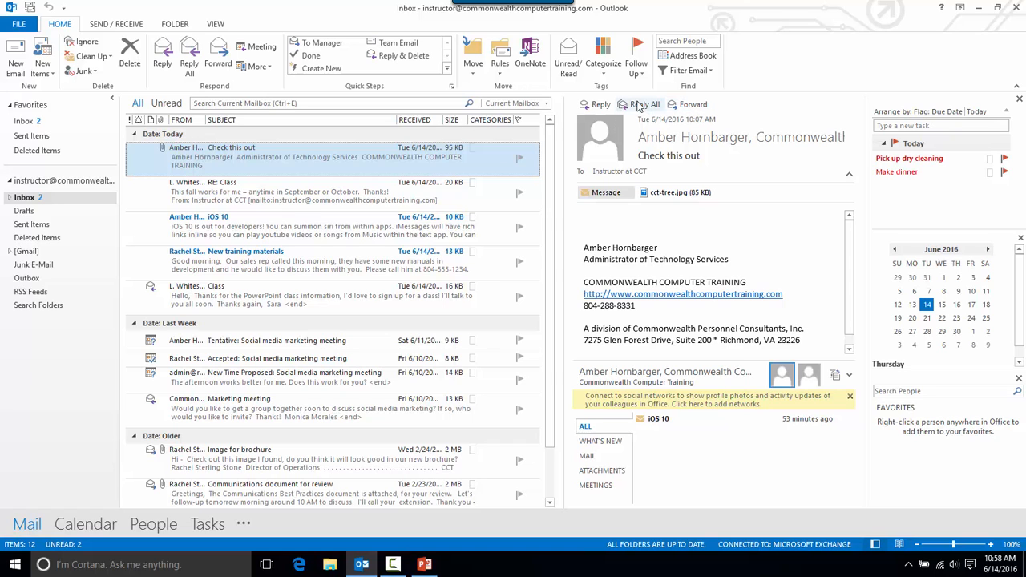
click(693, 104)
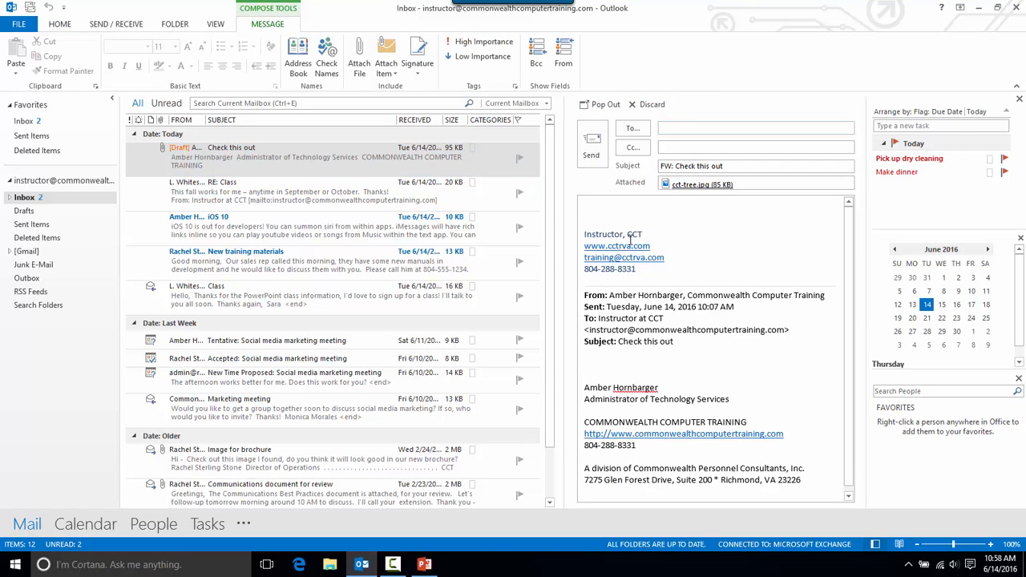
click(651, 105)
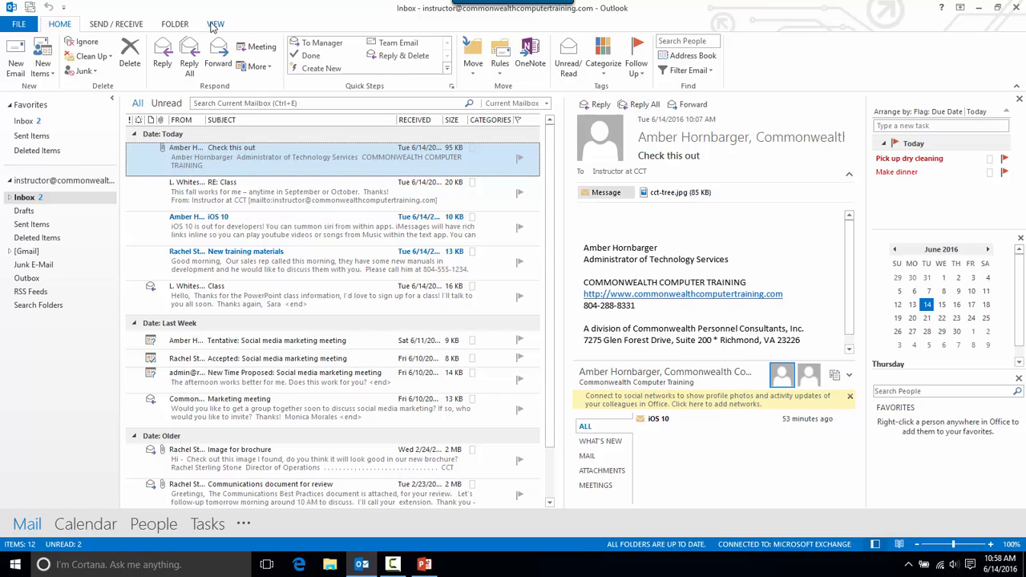
- Remove Tasks, People and Calendar from the To-Do Bar
click(216, 24)
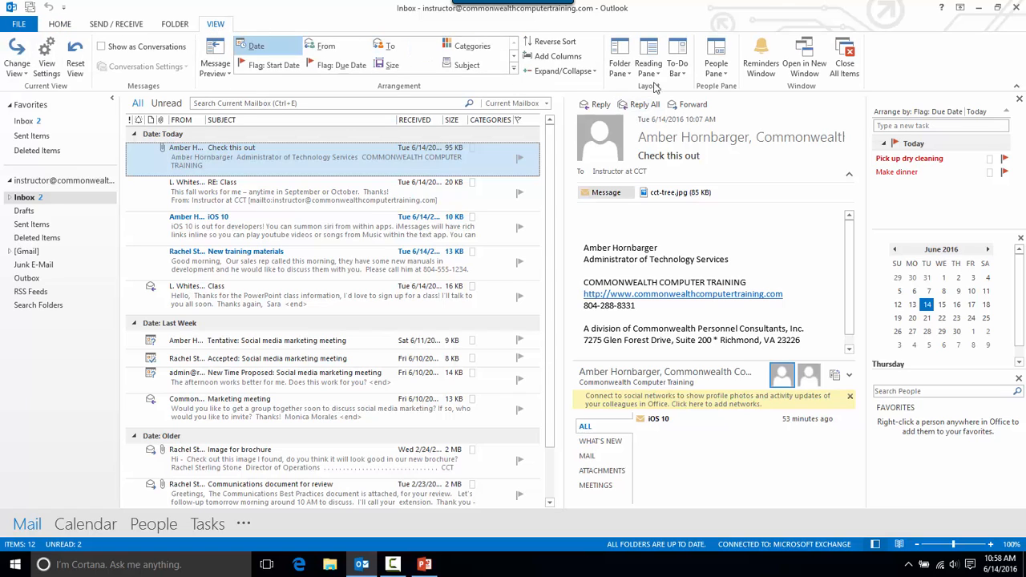
click(678, 73)
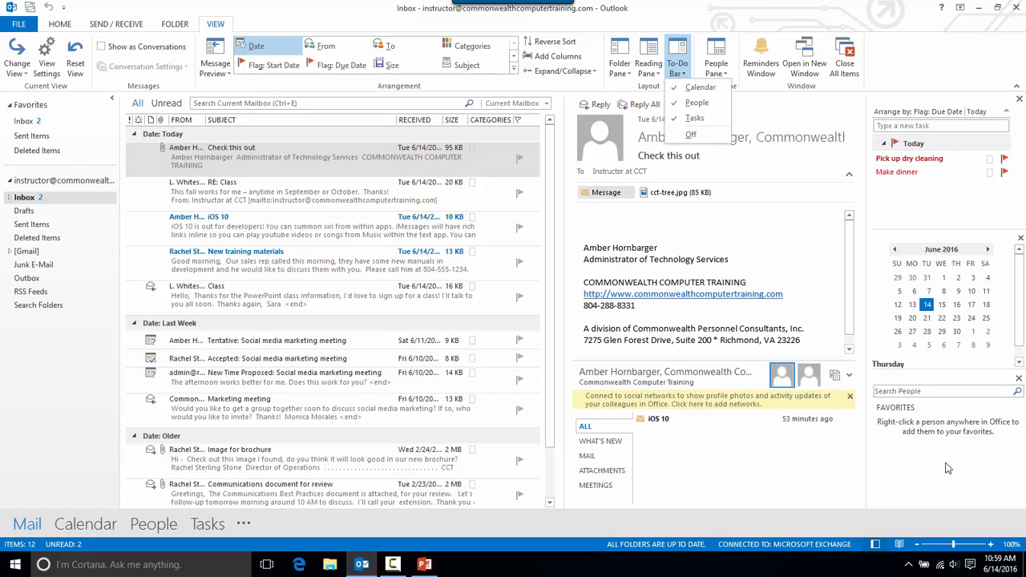
click(690, 118)
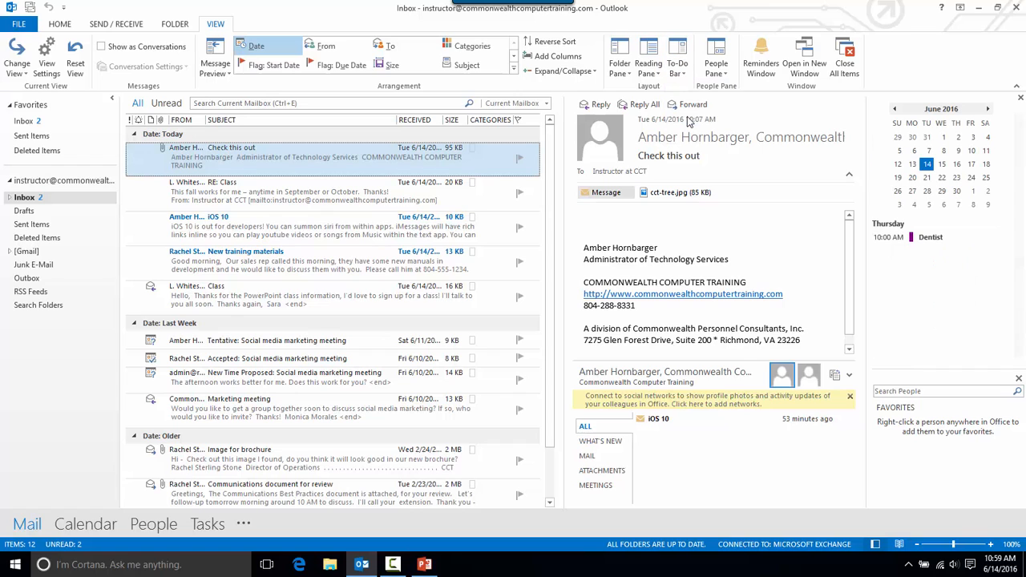
click(677, 64)
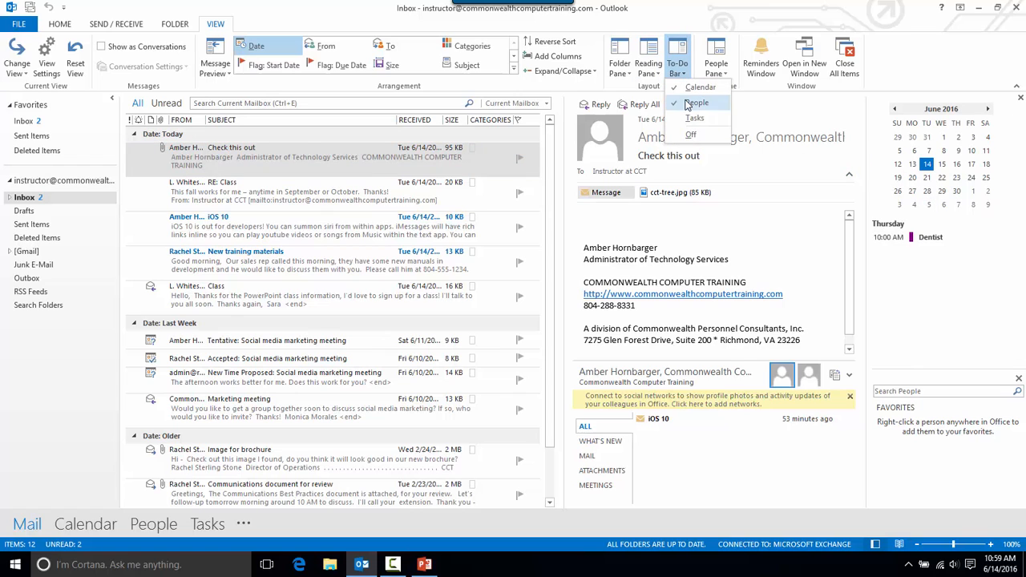
click(686, 102)
click(678, 67)
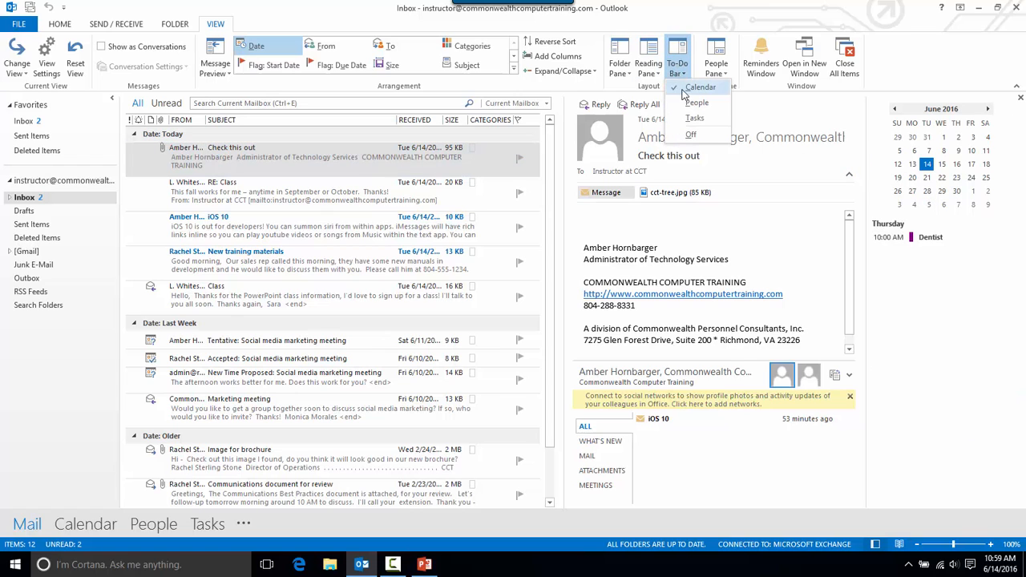
click(684, 93)
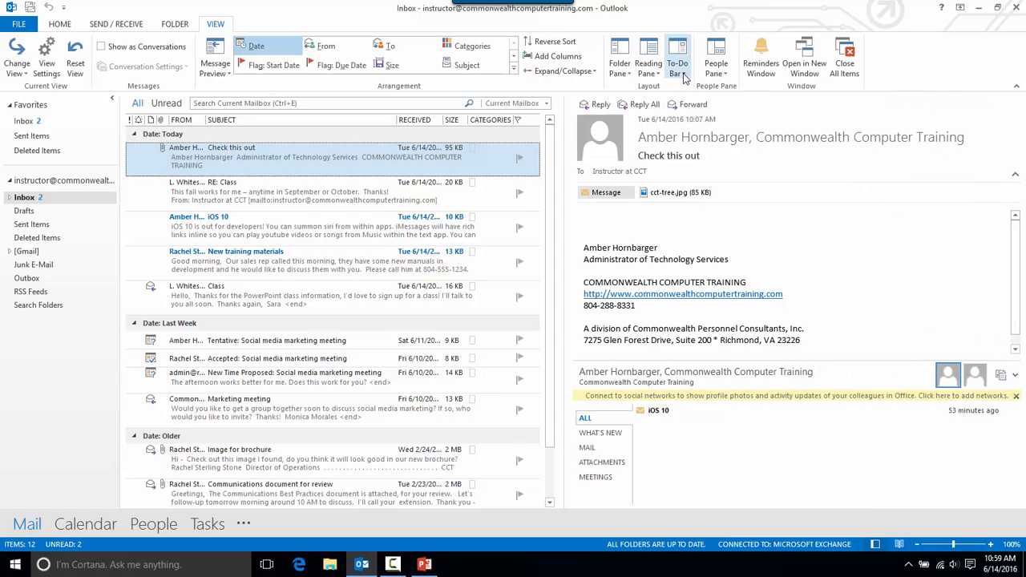
click(683, 71)
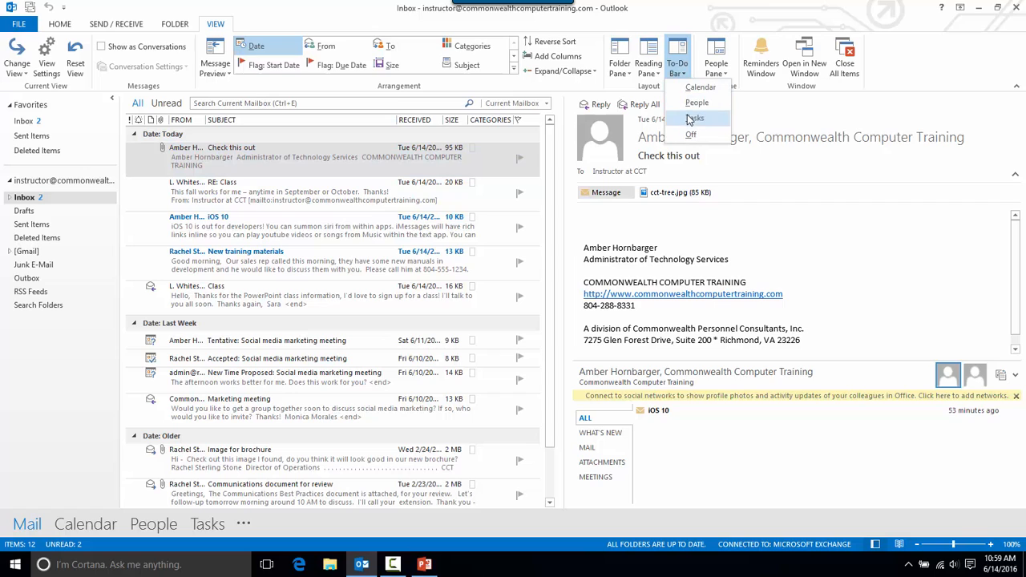
click(679, 71)
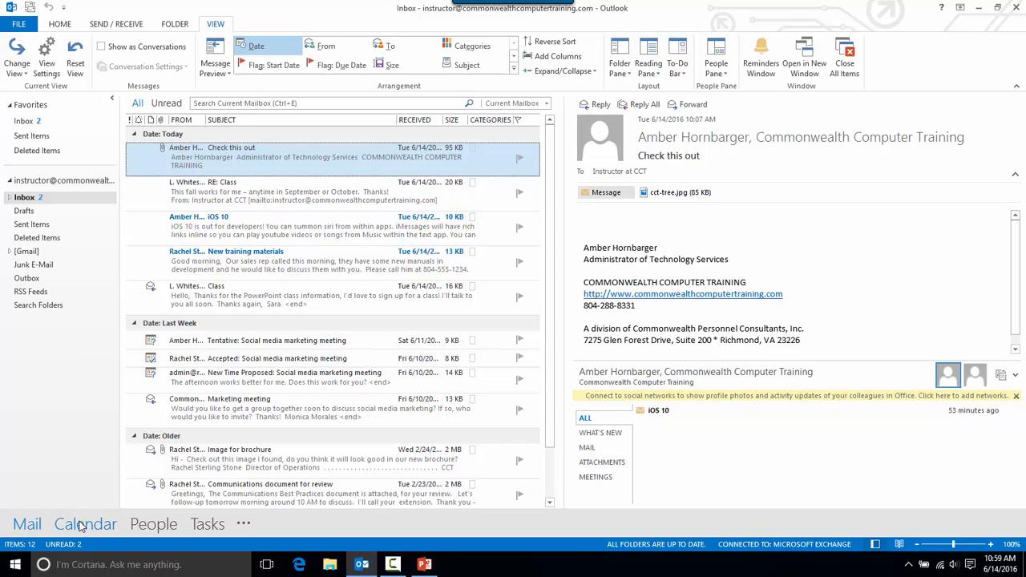
- Dock the Calendar peek and the Tasks peek beside the Reading Pane
mouse_move(81, 526)
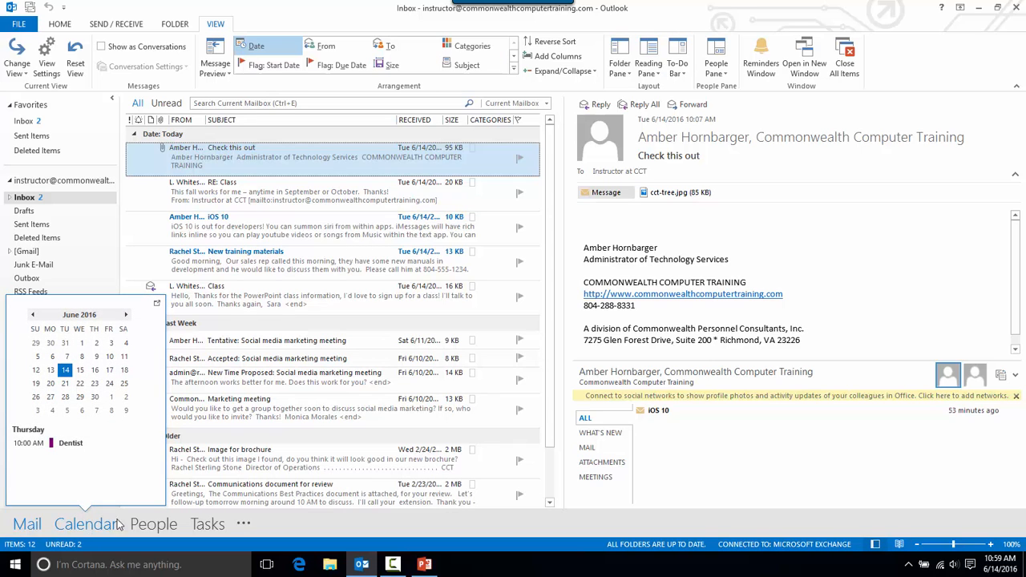
mouse_move(157, 532)
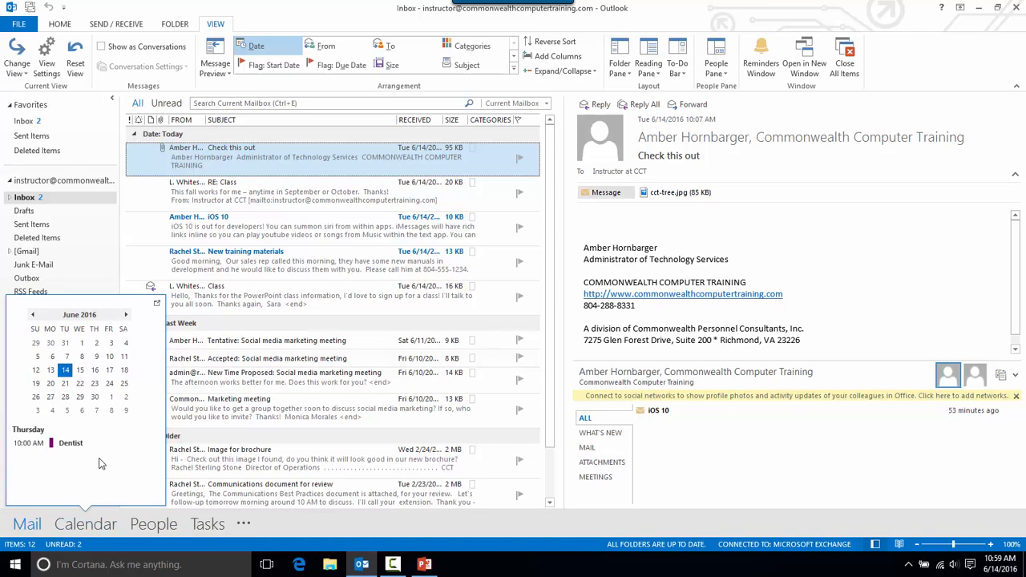
click(157, 306)
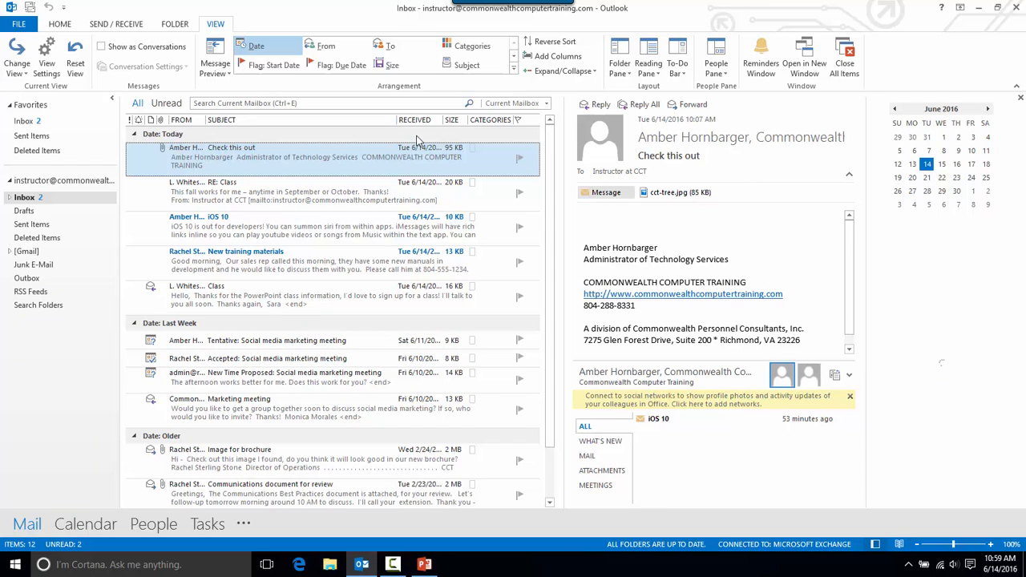
mouse_move(206, 527)
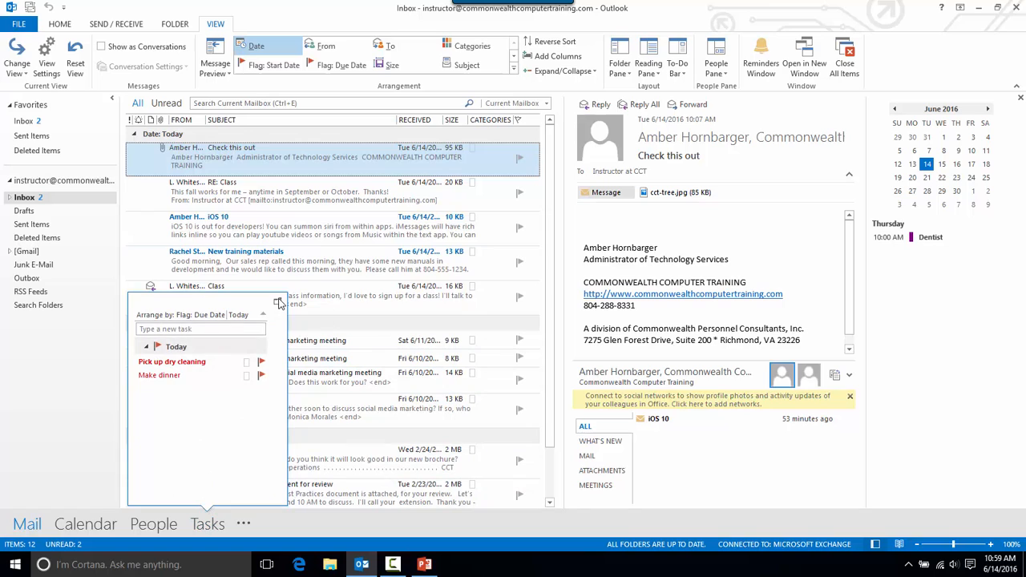
click(277, 302)
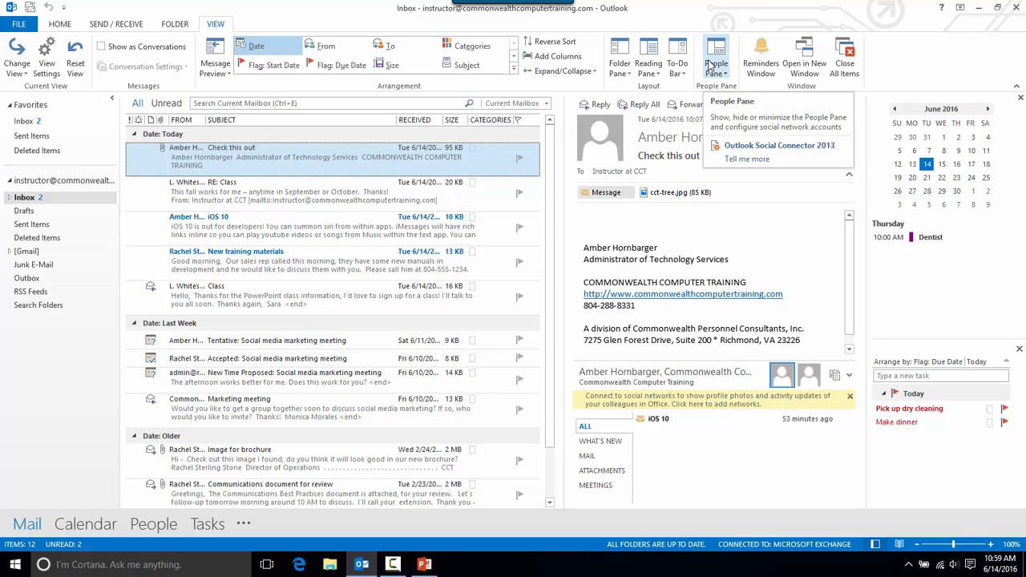
- Turn the People Pane off and preview the Class message without it
click(718, 74)
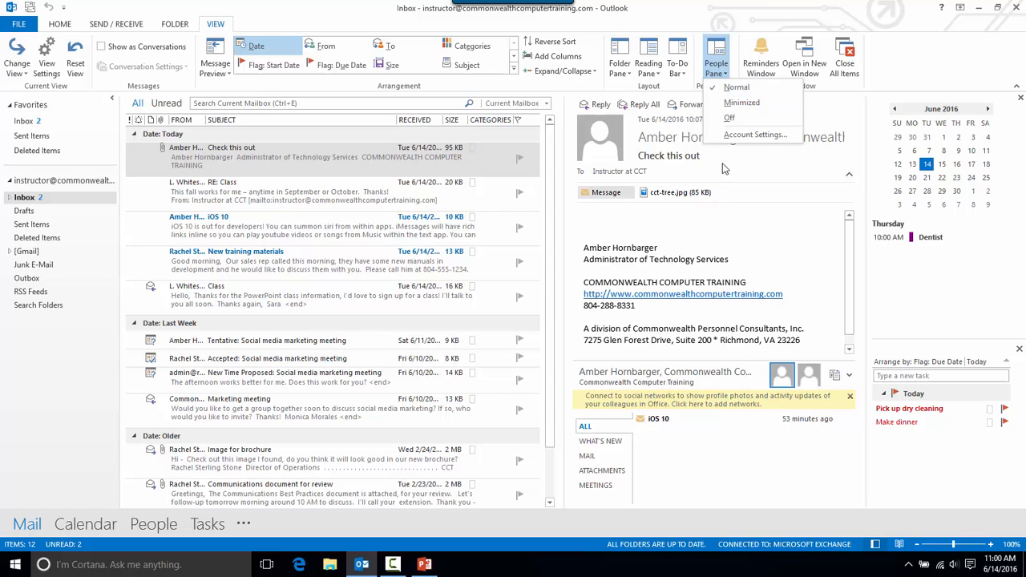
click(726, 117)
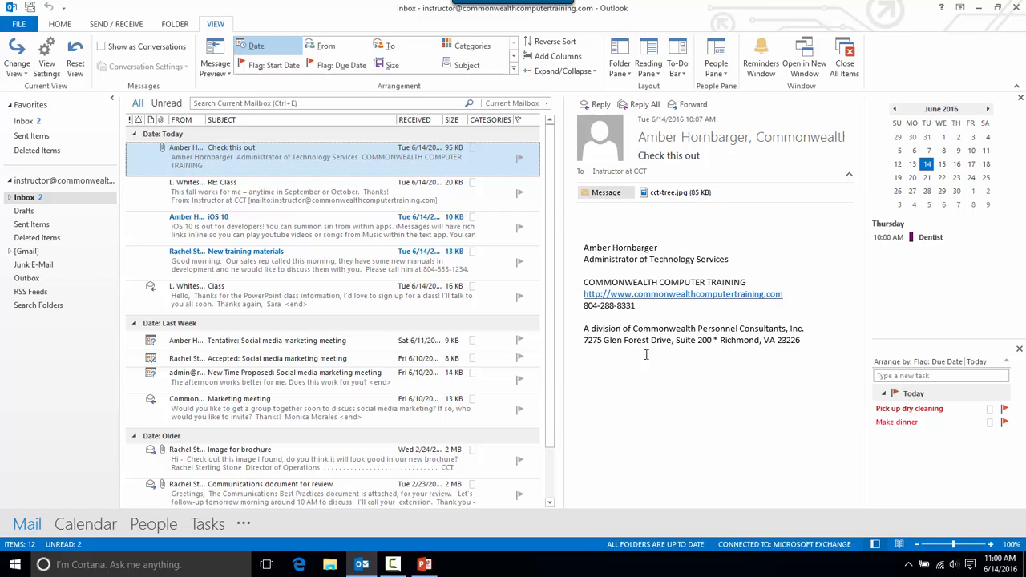
click(335, 307)
- Switch the People Pane to Normal and to Minimized, and turn it off again
click(717, 73)
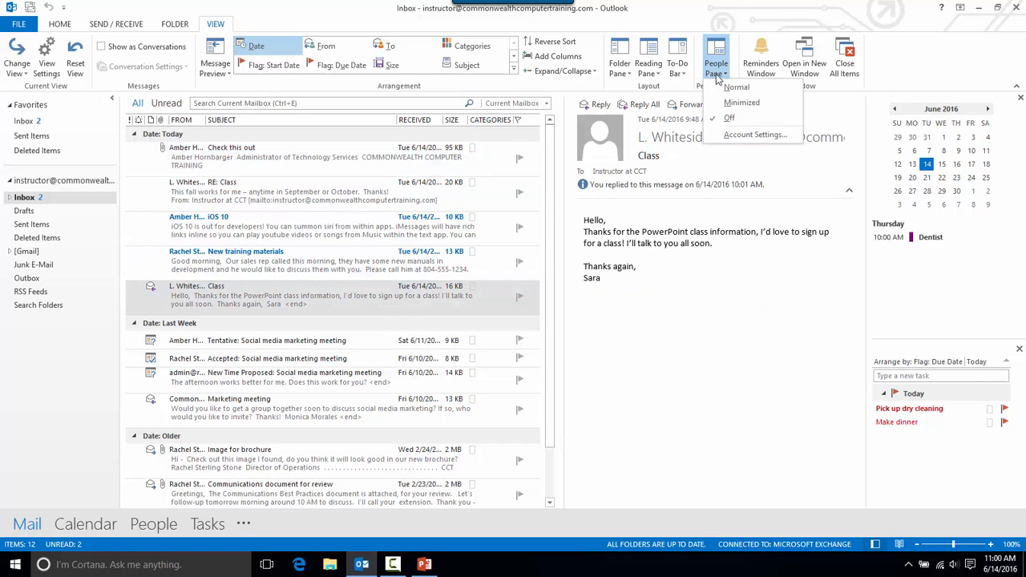
click(736, 87)
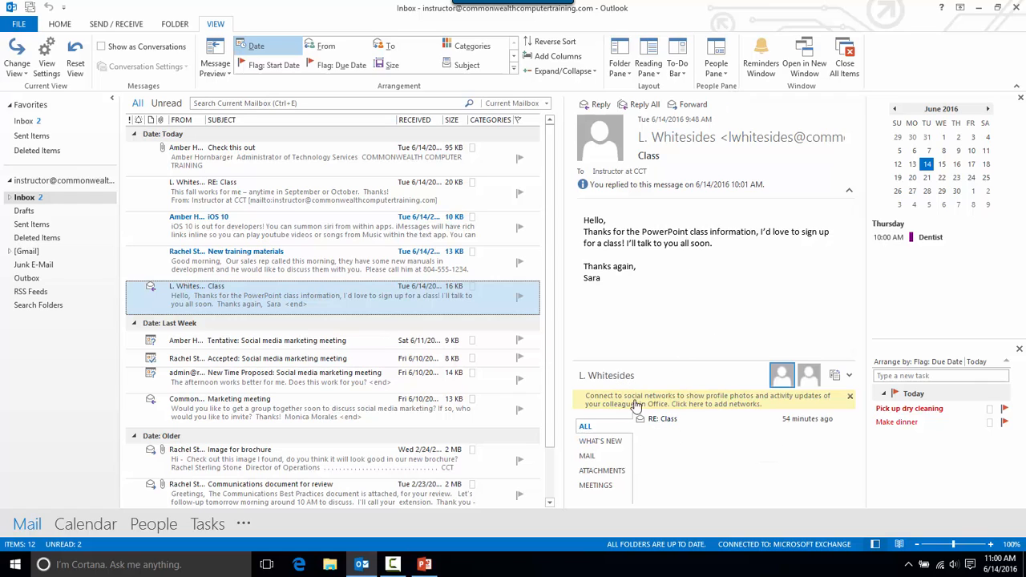
click(716, 66)
click(727, 106)
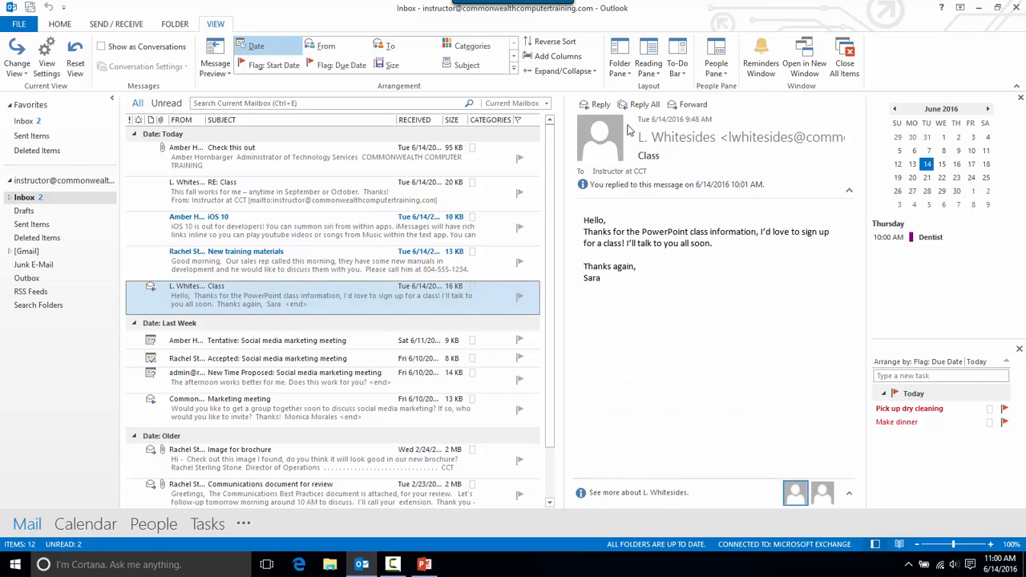
click(716, 66)
click(732, 119)
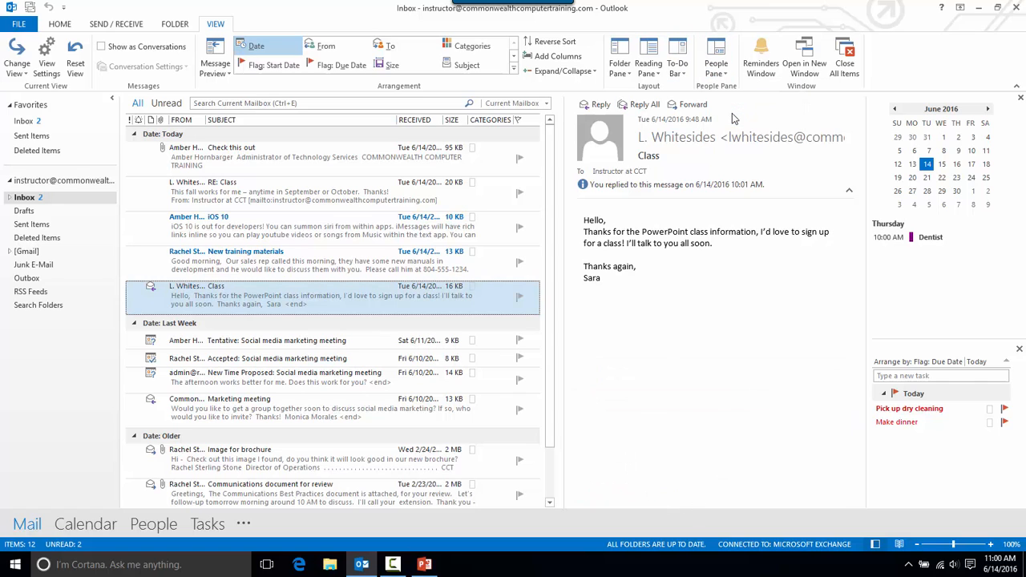